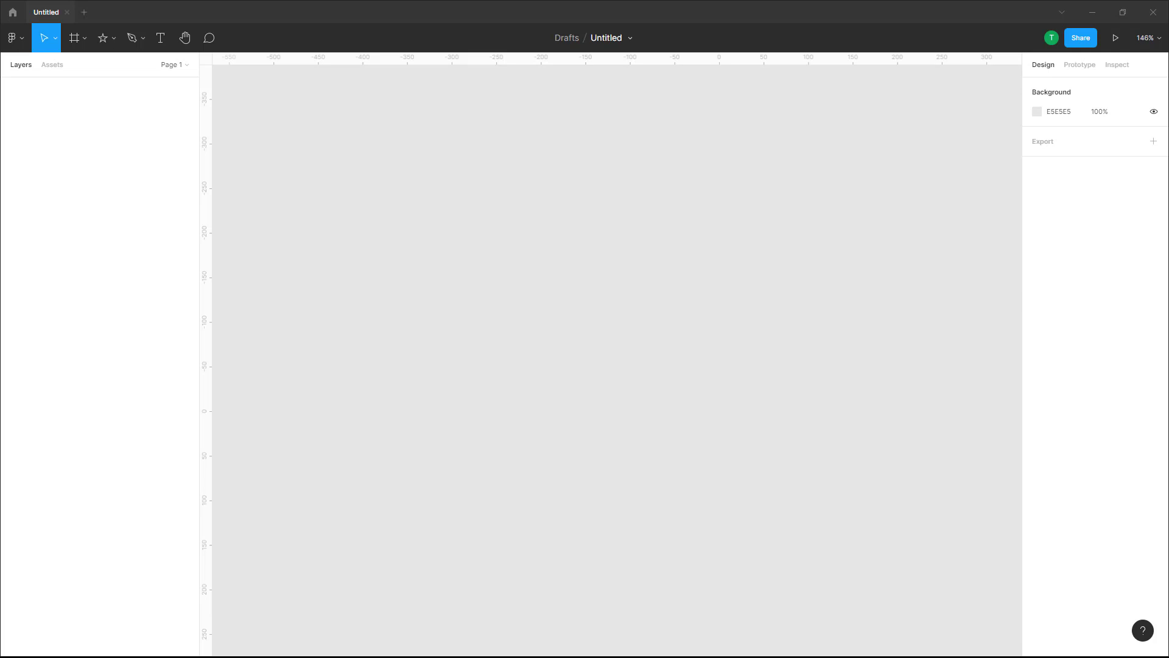
- Add a text layer reading "Home" on the canvas and set its resizing to auto width
left_click(162, 40)
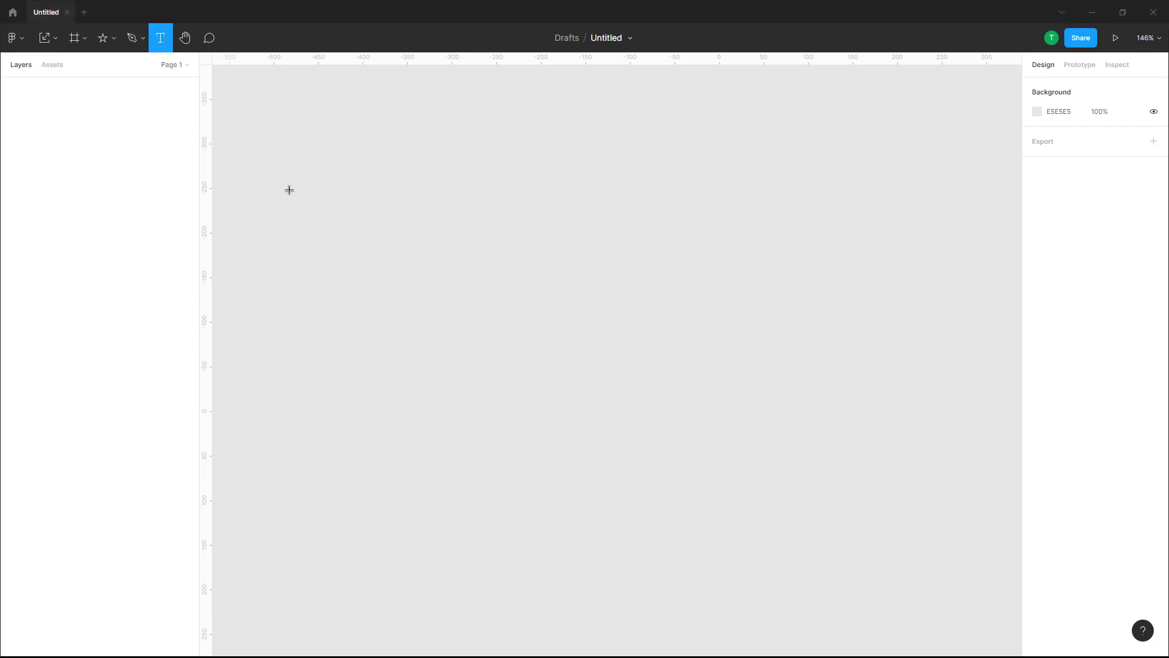
left_click_drag(320, 166, 461, 207)
type("Home")
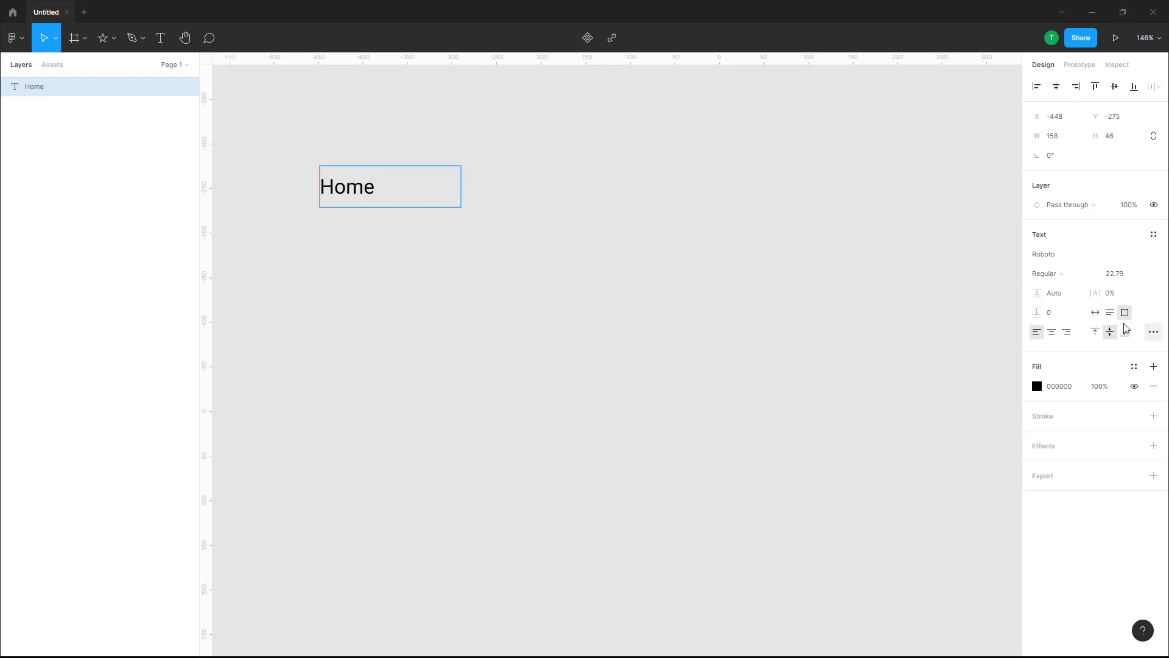
left_click(1097, 313)
key("Escape")
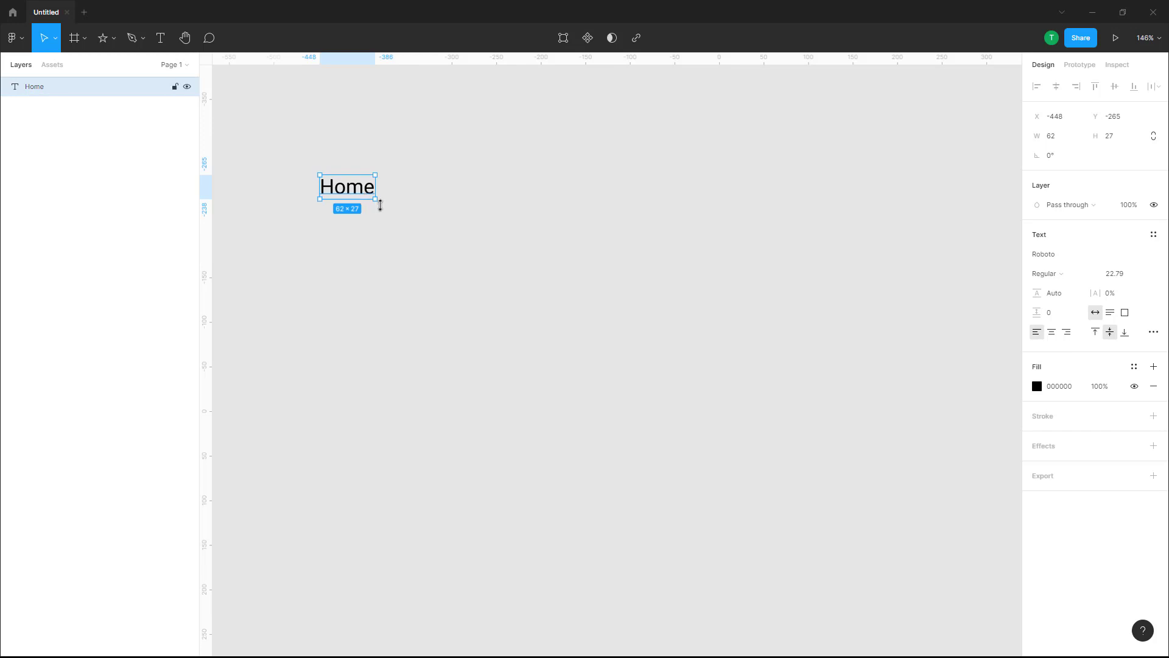
- Duplicate the "Home" text beside the original and change the copy to "About Us"
key("ctrl+v")
left_click_drag(354, 199, 428, 199)
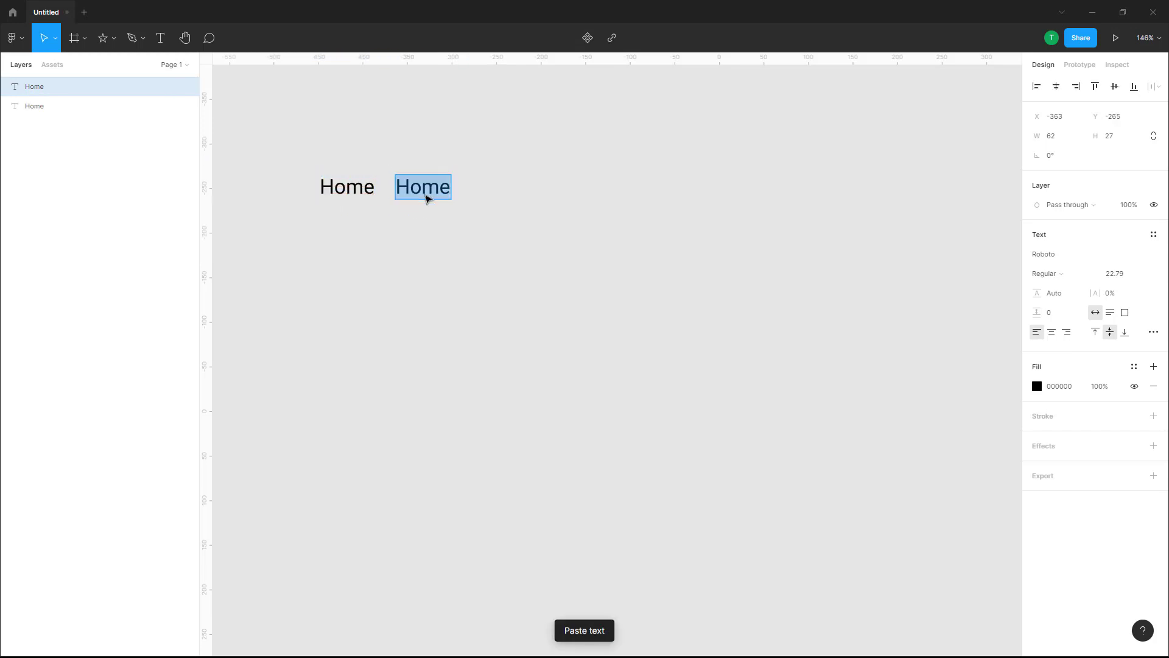
type("About Us")
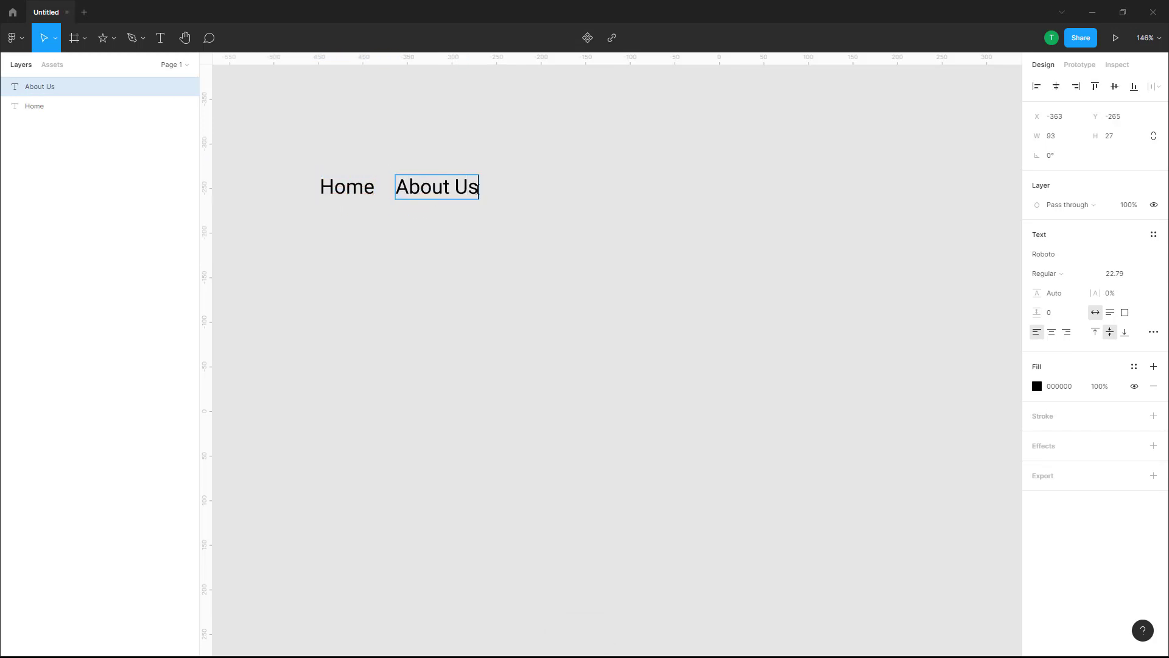
key("Escape")
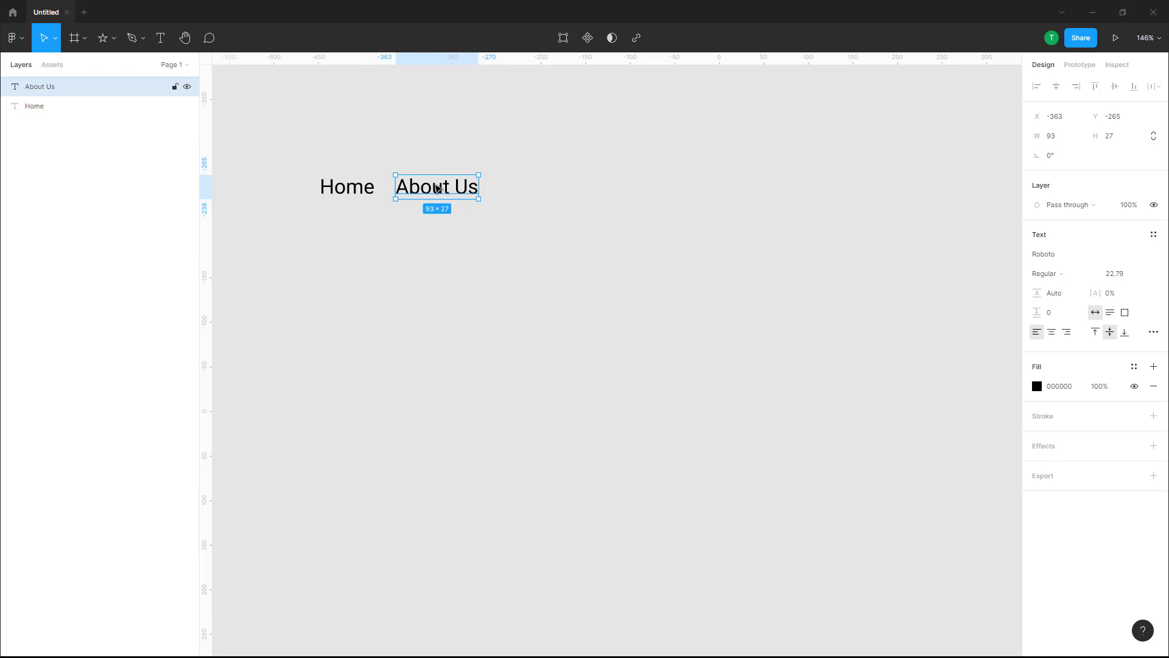
- Duplicate the "About Us" text further along the row and change the copy to "Contact Us"
left_click_drag(438, 189, 538, 189)
key("Return")
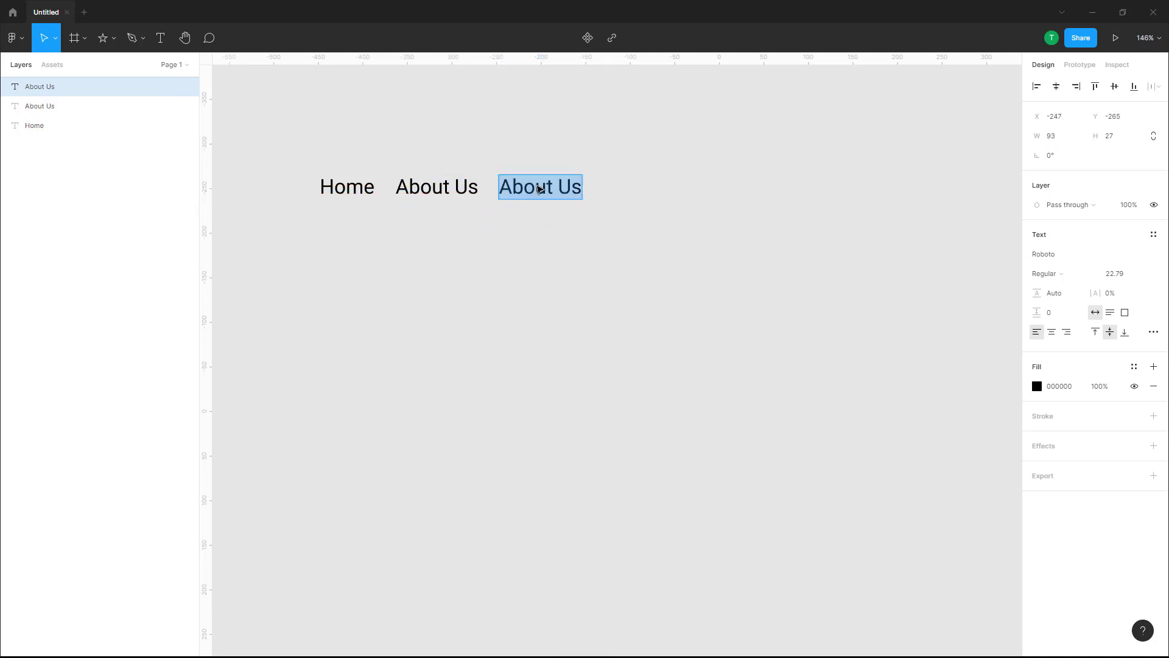
key("Escape")
left_click_drag(601, 127, 497, 283)
double_click(536, 189)
type("Contact Us")
key("Escape")
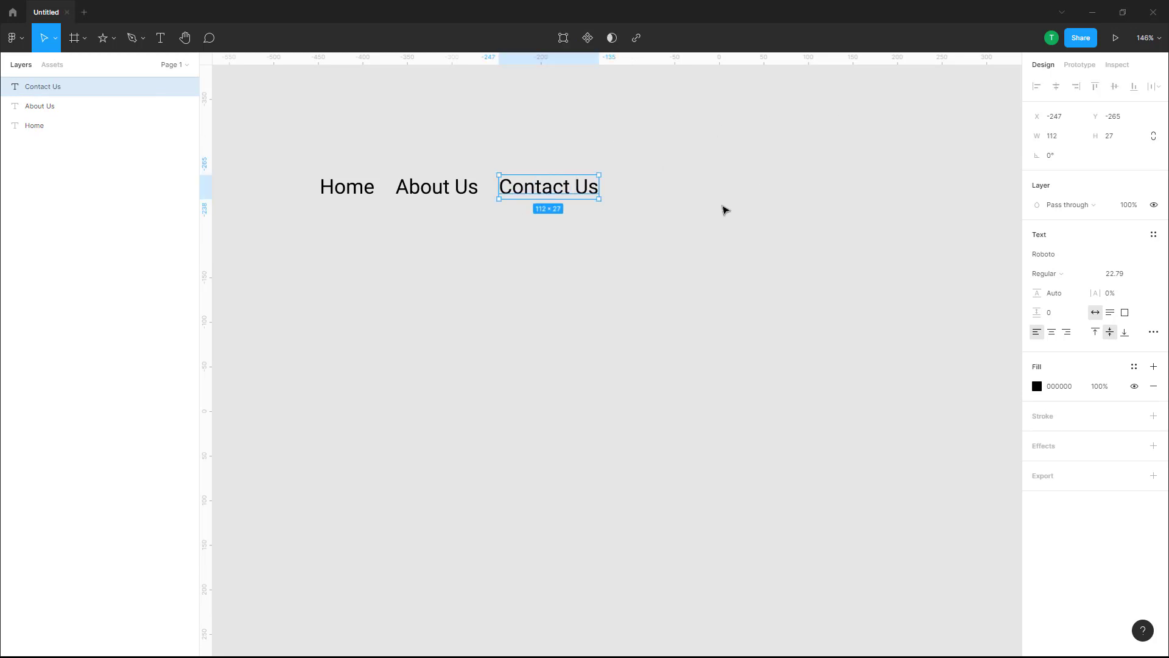
left_click(725, 198)
- Wrap the three text layers in an auto layout frame and give the frame a white FFFFFF fill
left_click_drag(279, 104, 662, 249)
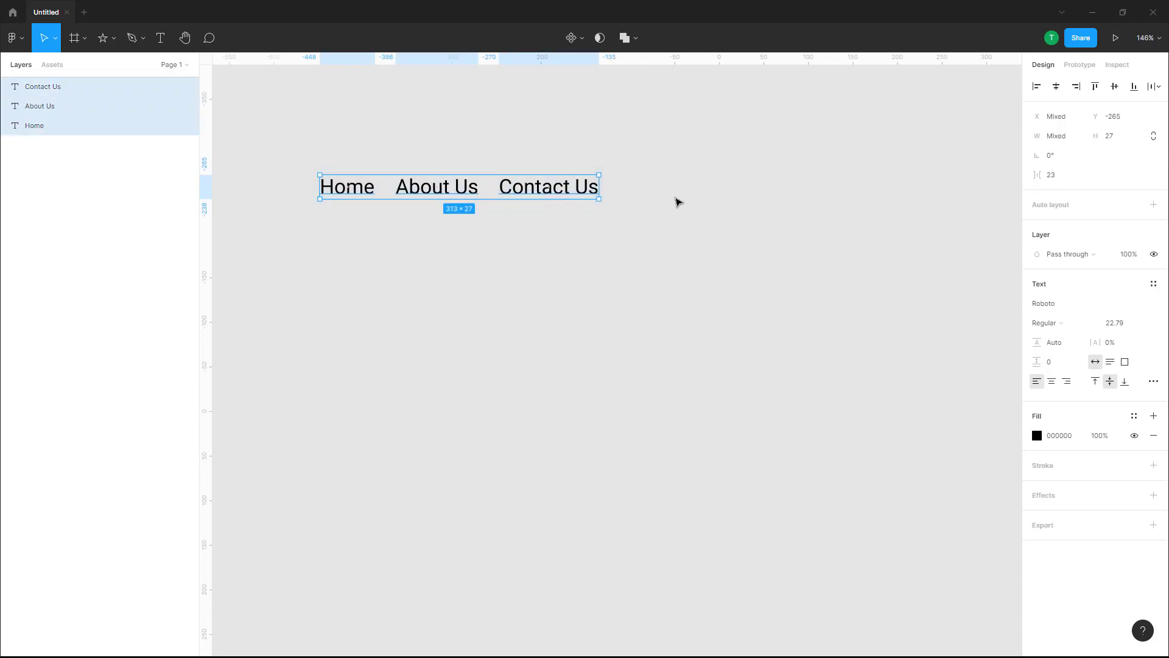
left_click(678, 201)
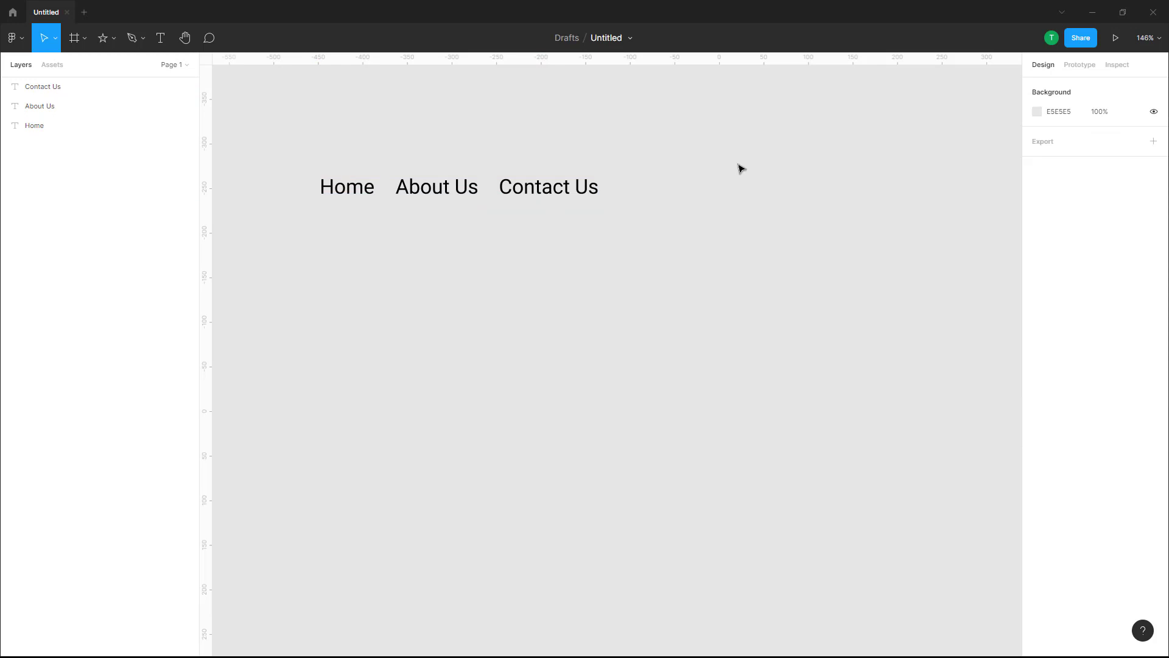
left_click_drag(780, 139, 296, 248)
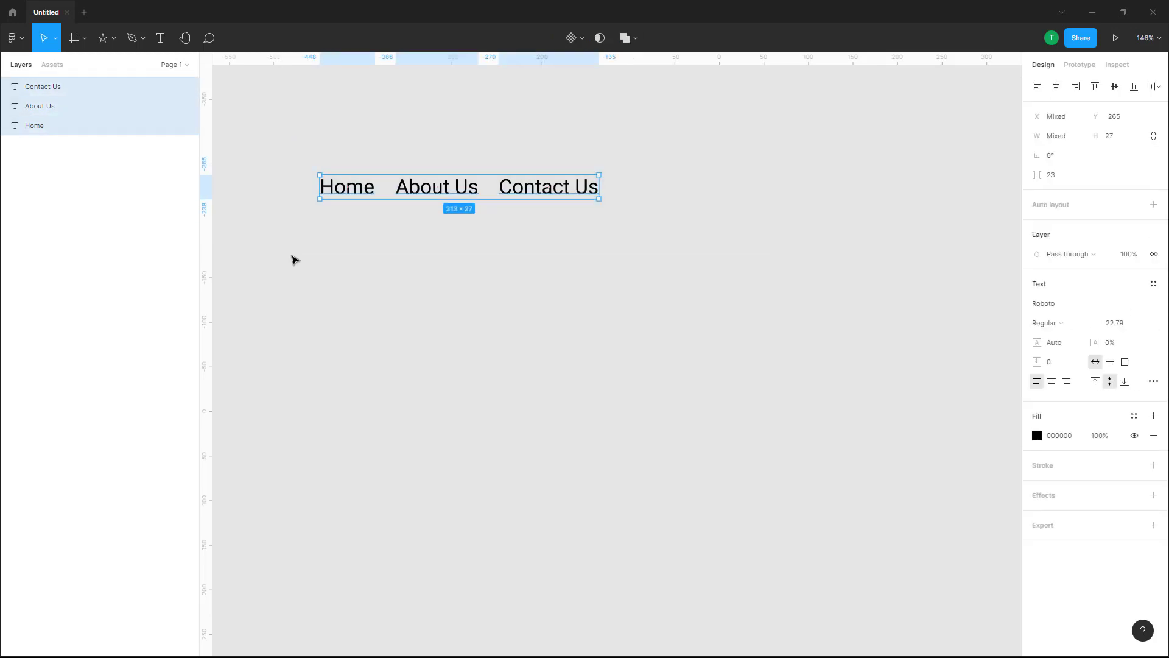
key("shift+a")
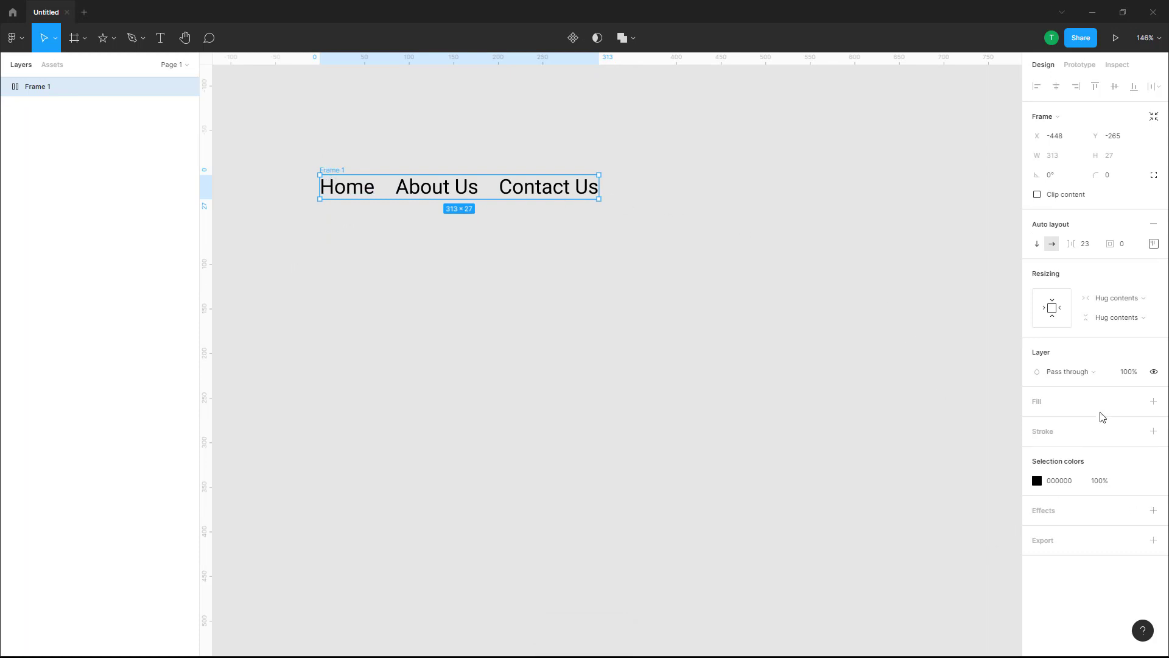
left_click(1077, 407)
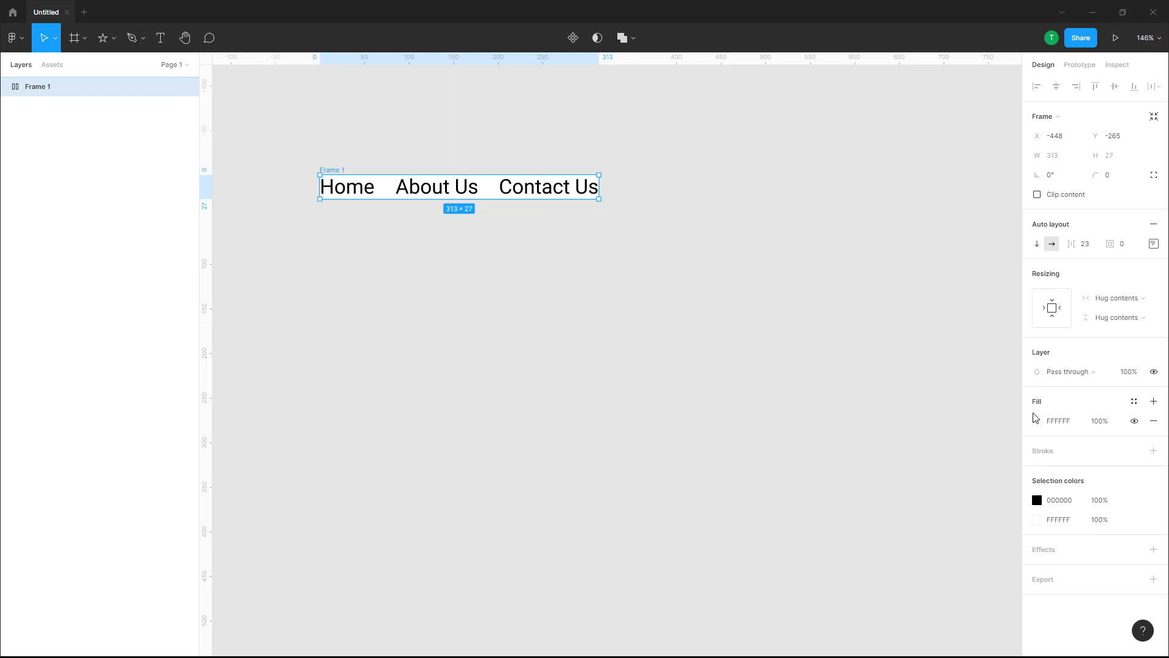
left_click(681, 262)
- Duplicate "Contact Us" inside the auto layout frame and change the copy to "Portfolio"
left_click(565, 186)
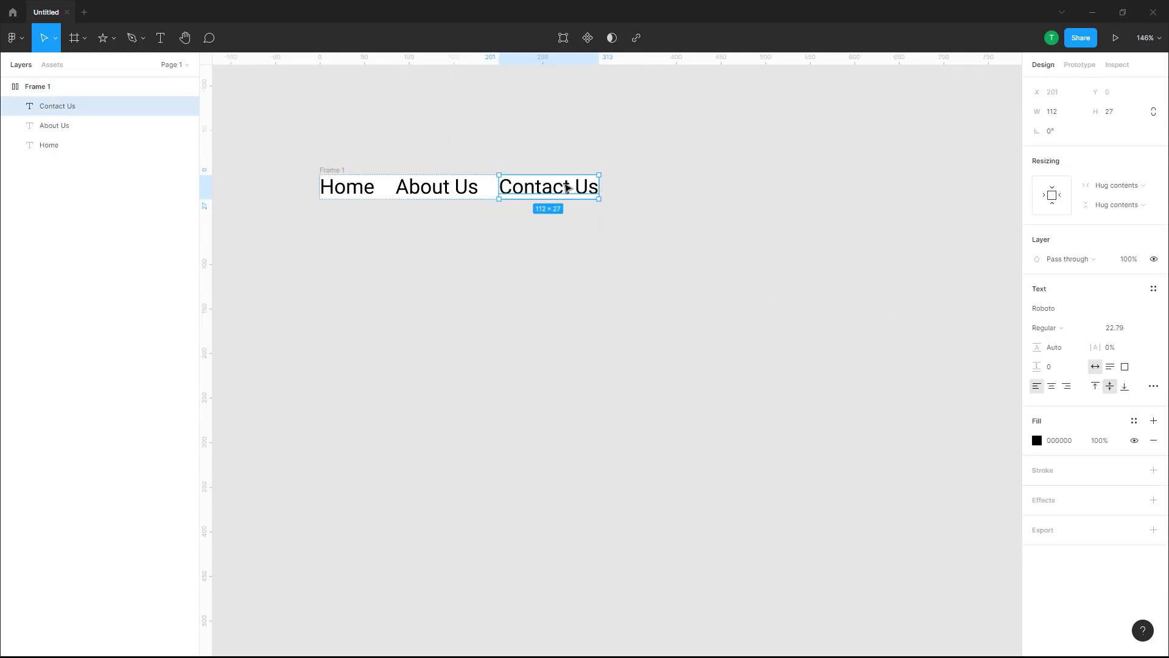
key("ctrl+v")
double_click(668, 187)
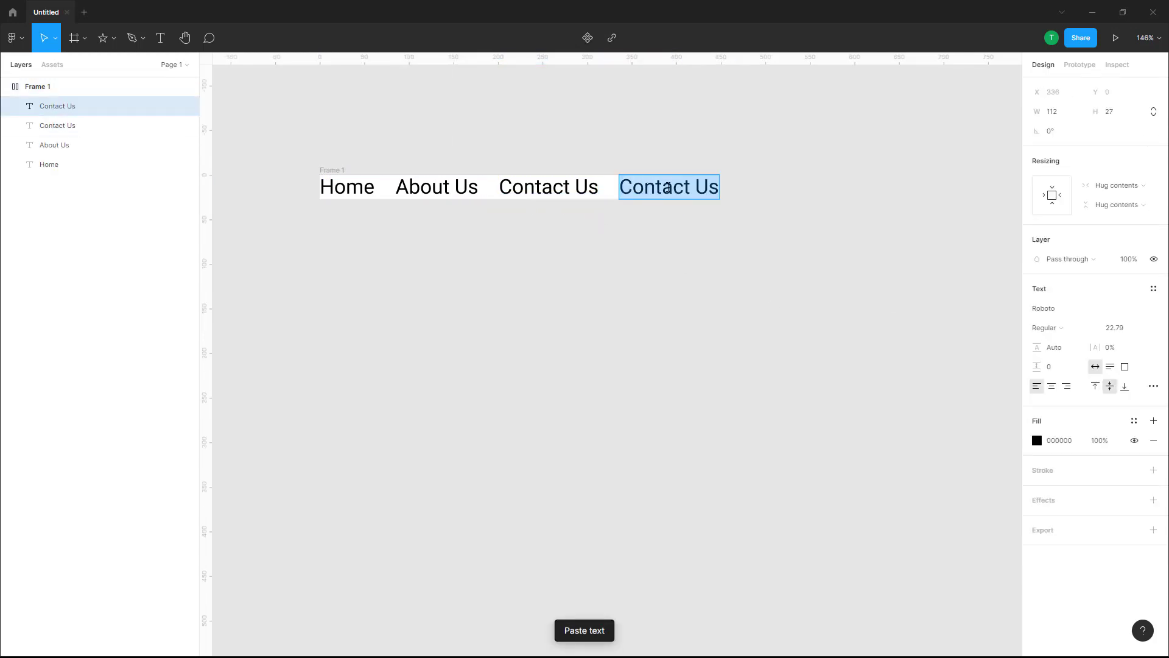
type("Po")
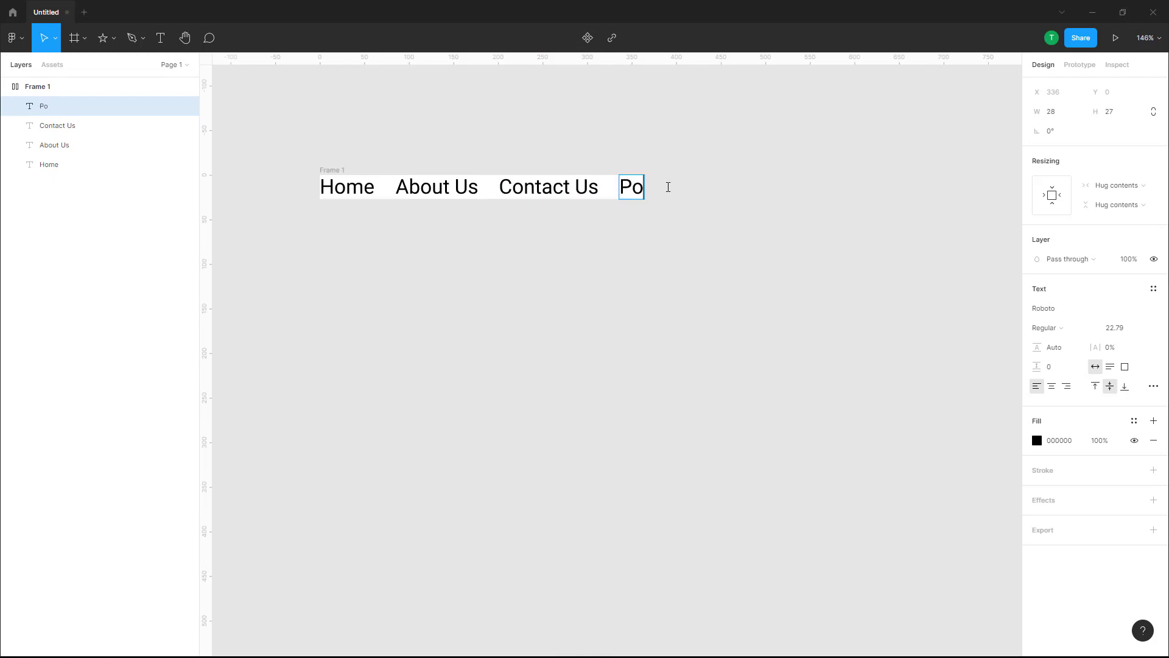
type("rtfolio")
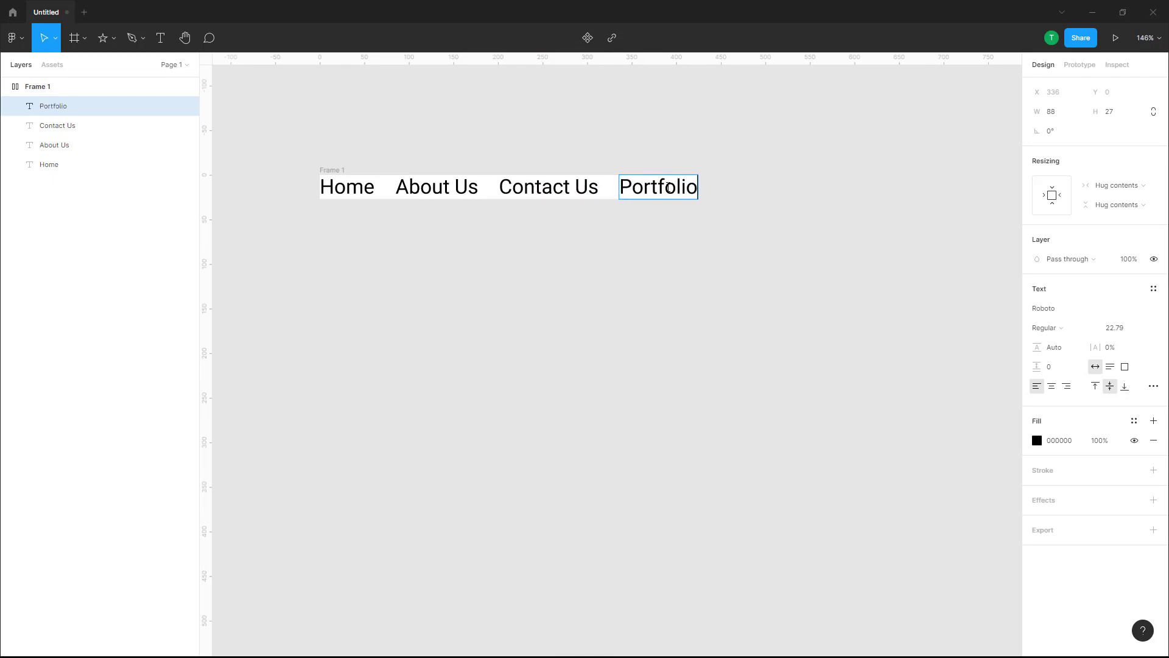
key("Escape")
left_click(725, 185)
- Duplicate "Portfolio" inside the auto layout frame and change the copy to "FAQ"
left_click(668, 192)
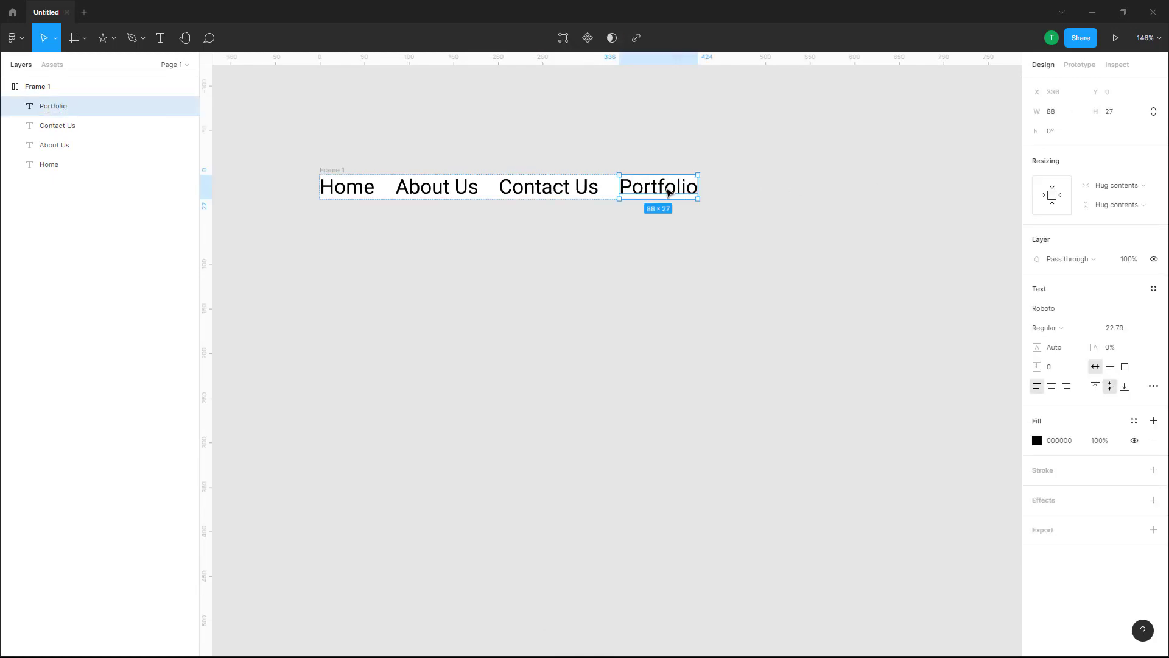
key("ctrl+c")
key("ctrl+v")
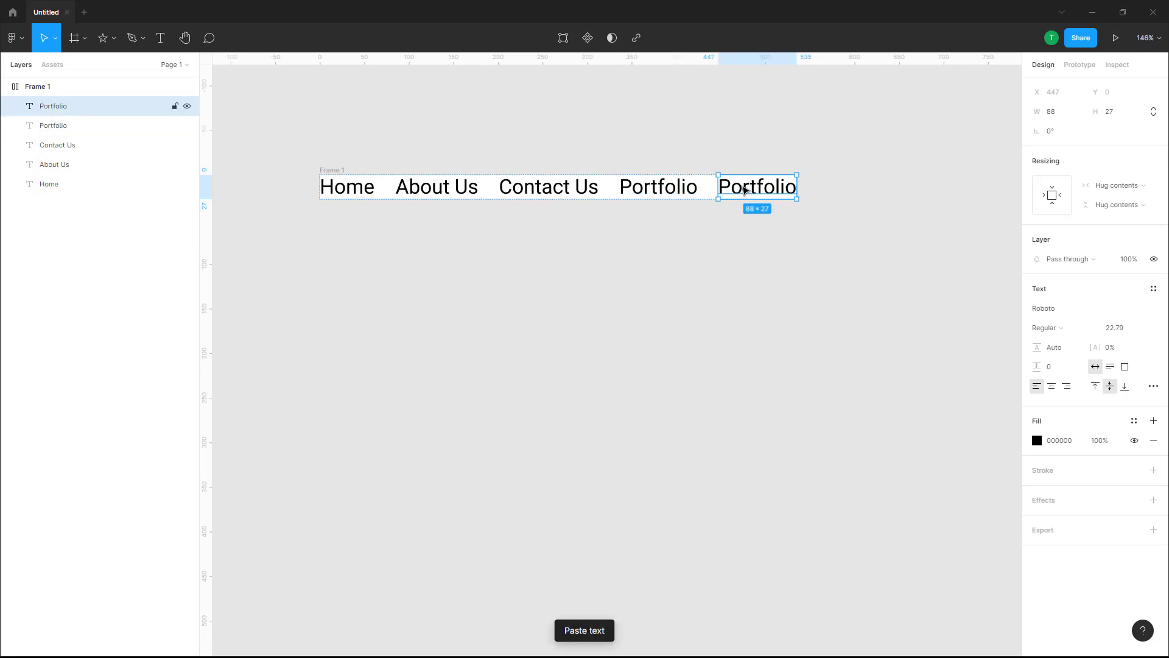
double_click(744, 191)
type("FAQ")
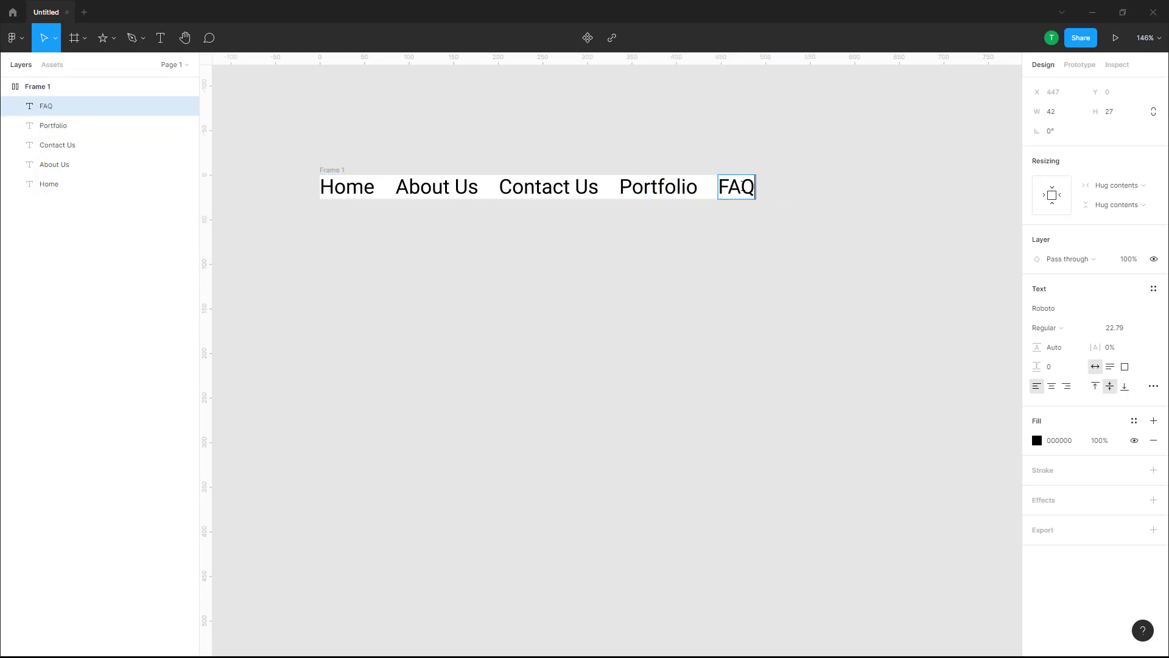
key("Escape")
left_click(862, 172)
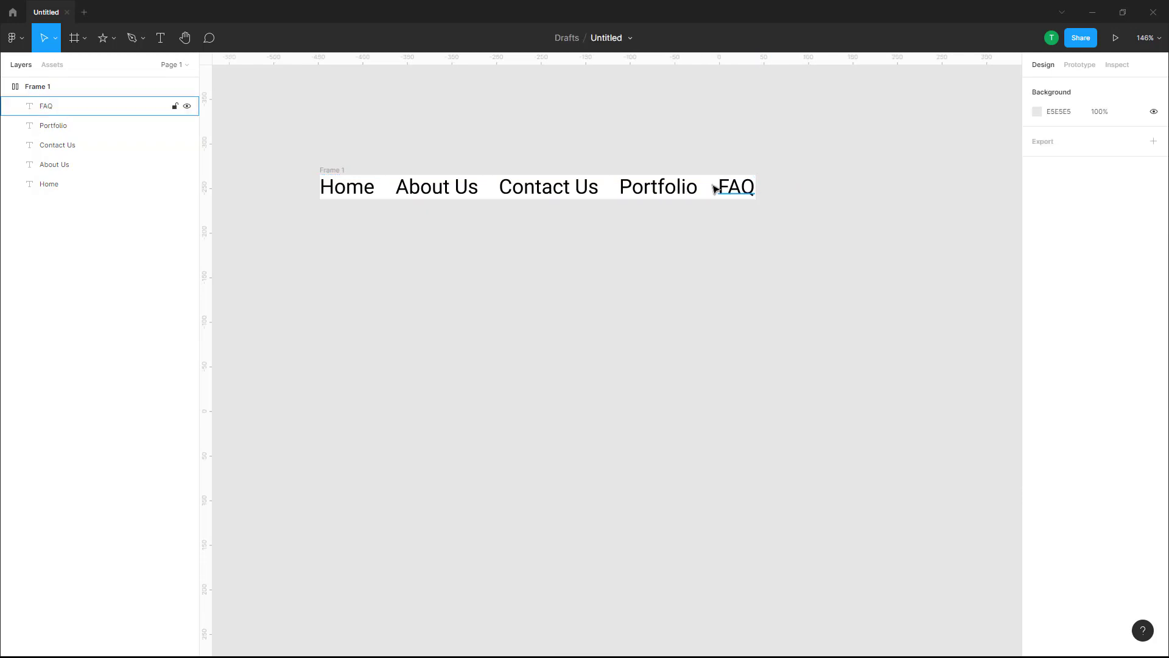
- Set the menu frame's auto layout padding to 17 and switch its direction to vertical
left_click(334, 173)
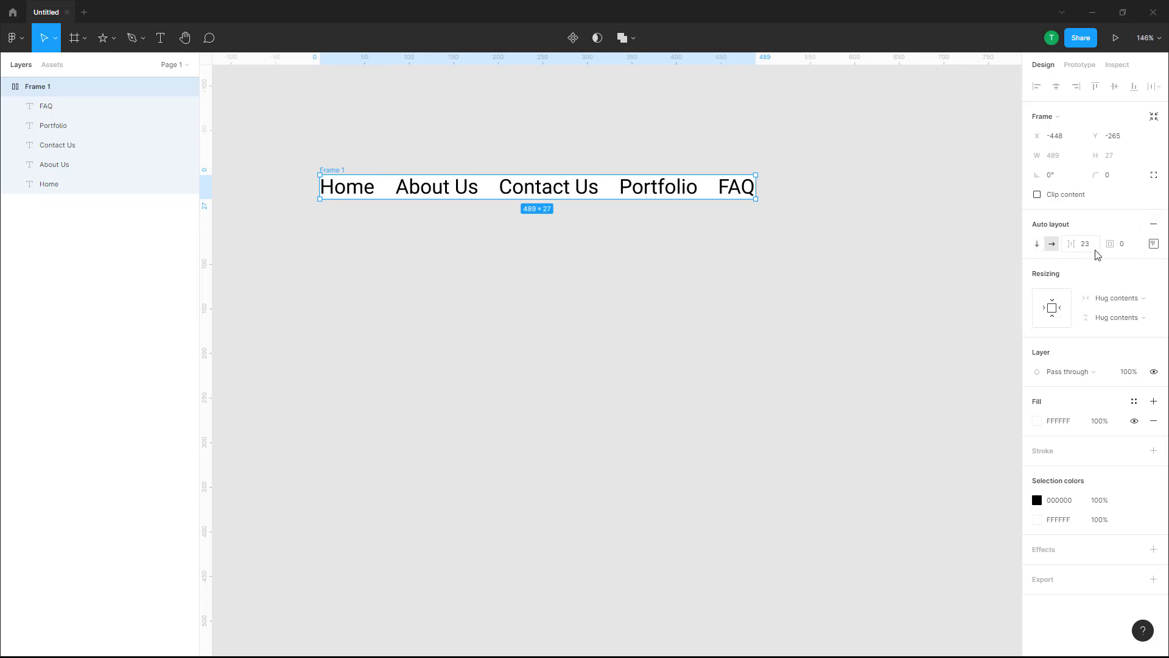
left_click_drag(1116, 243, 1126, 244)
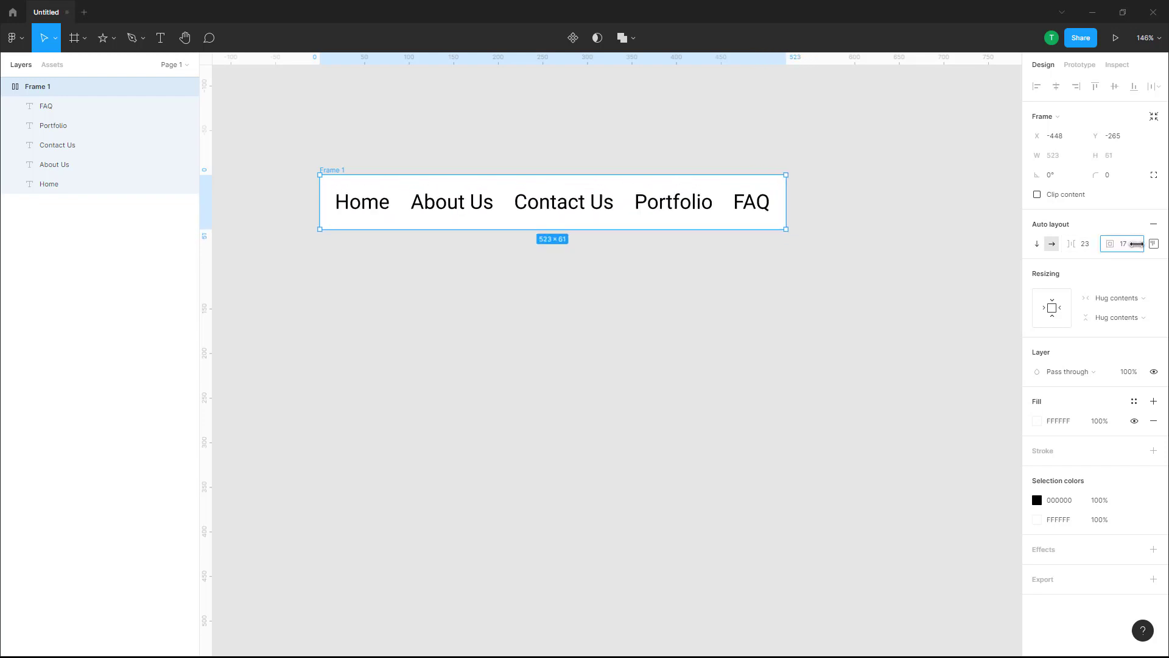
left_click(1037, 244)
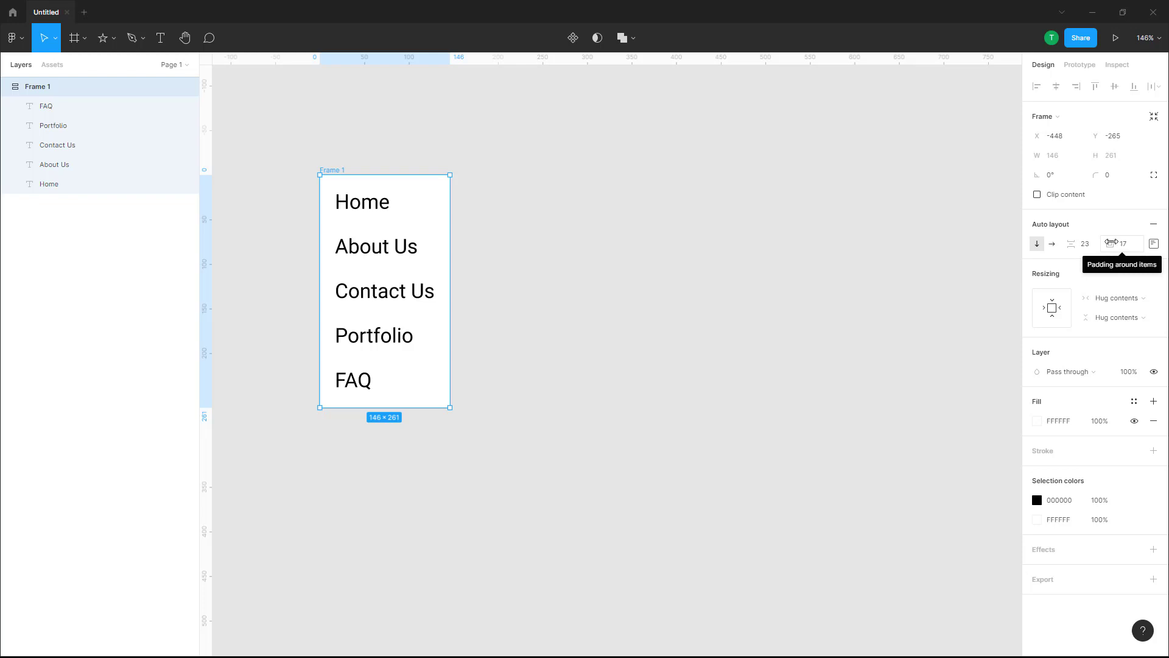
- Try right alignment for the menu items, return them to left alignment, and set the frame's left padding to 40
left_click(1154, 243)
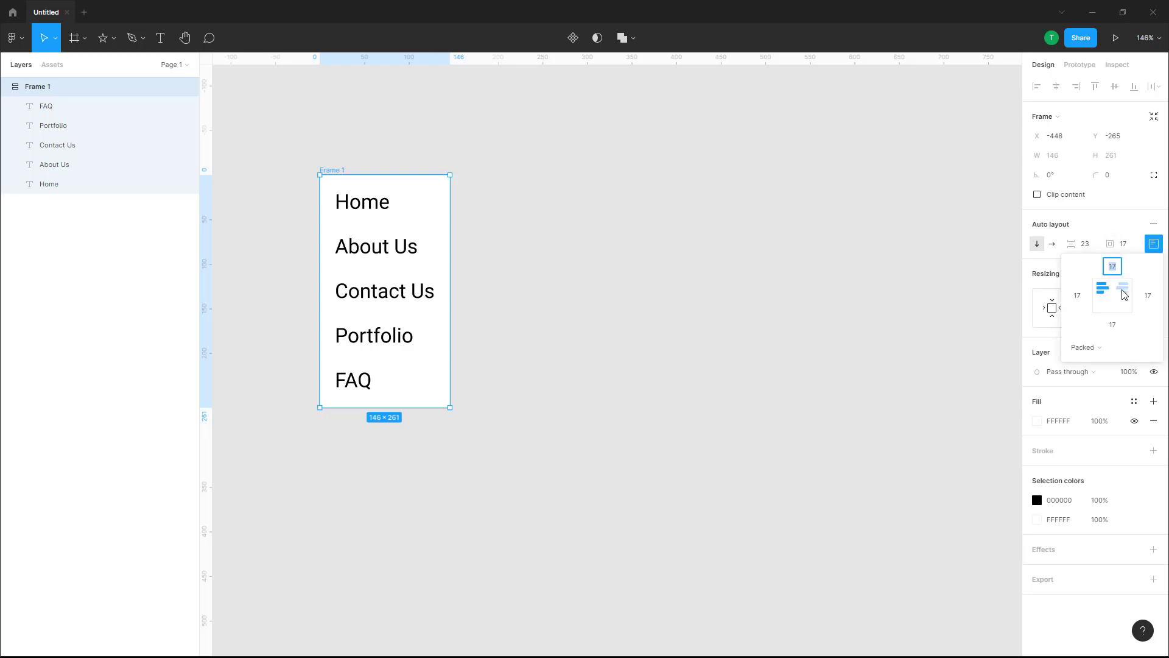
left_click(1117, 303)
left_click(1126, 303)
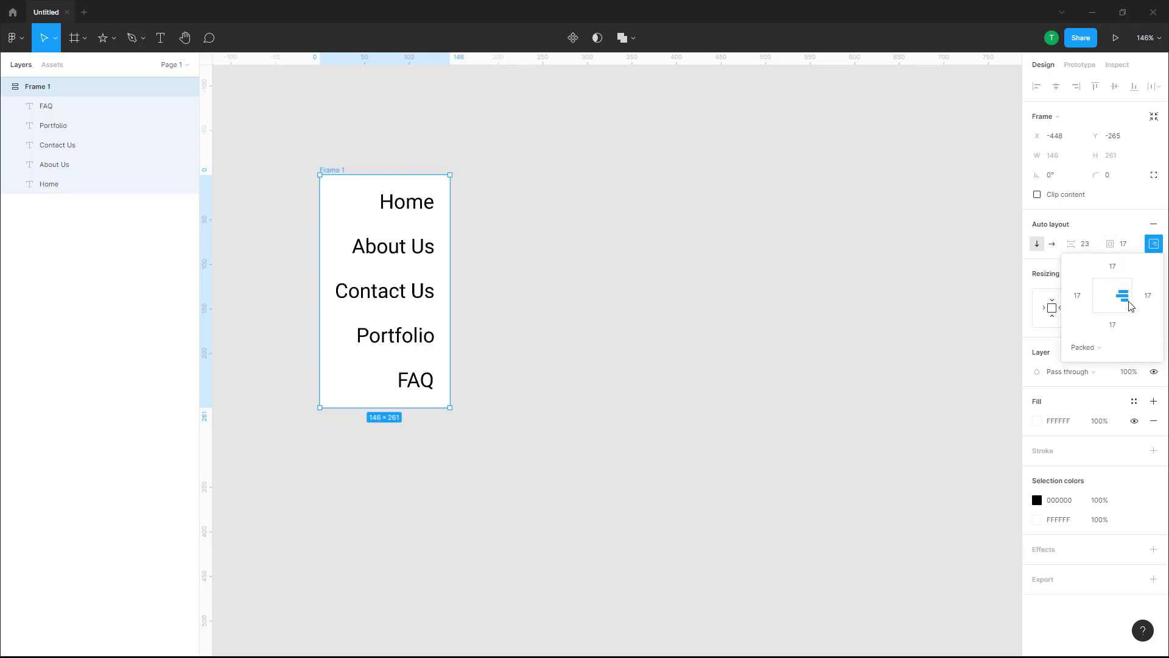
left_click(1097, 303)
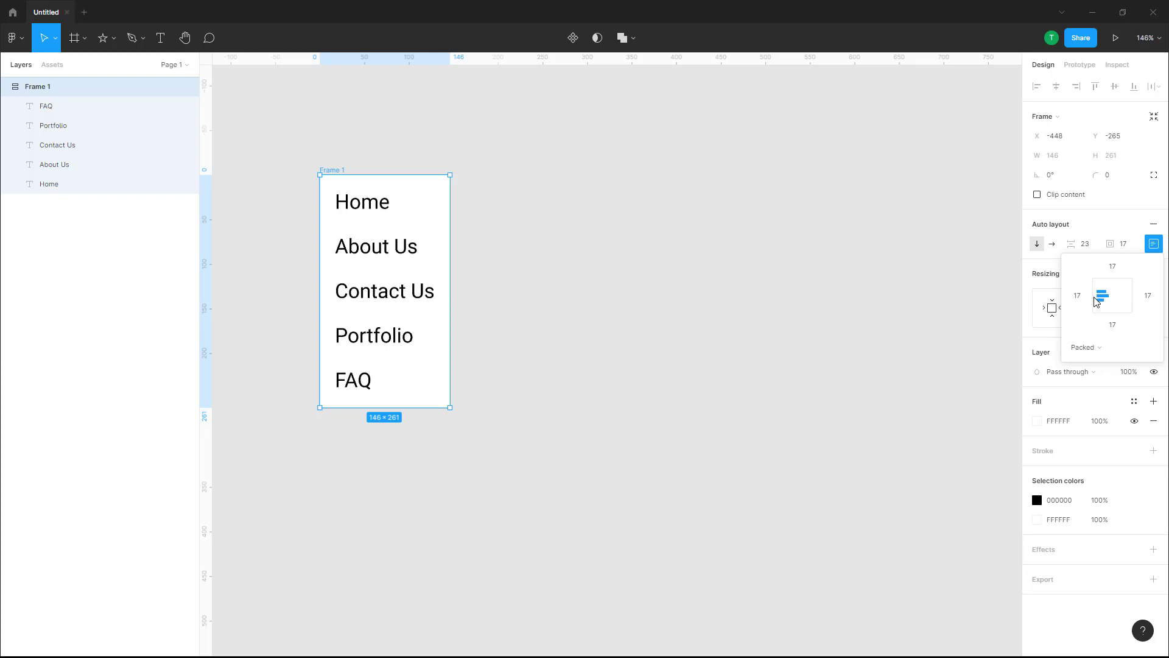
left_click(1087, 300)
type("40")
left_click(660, 274)
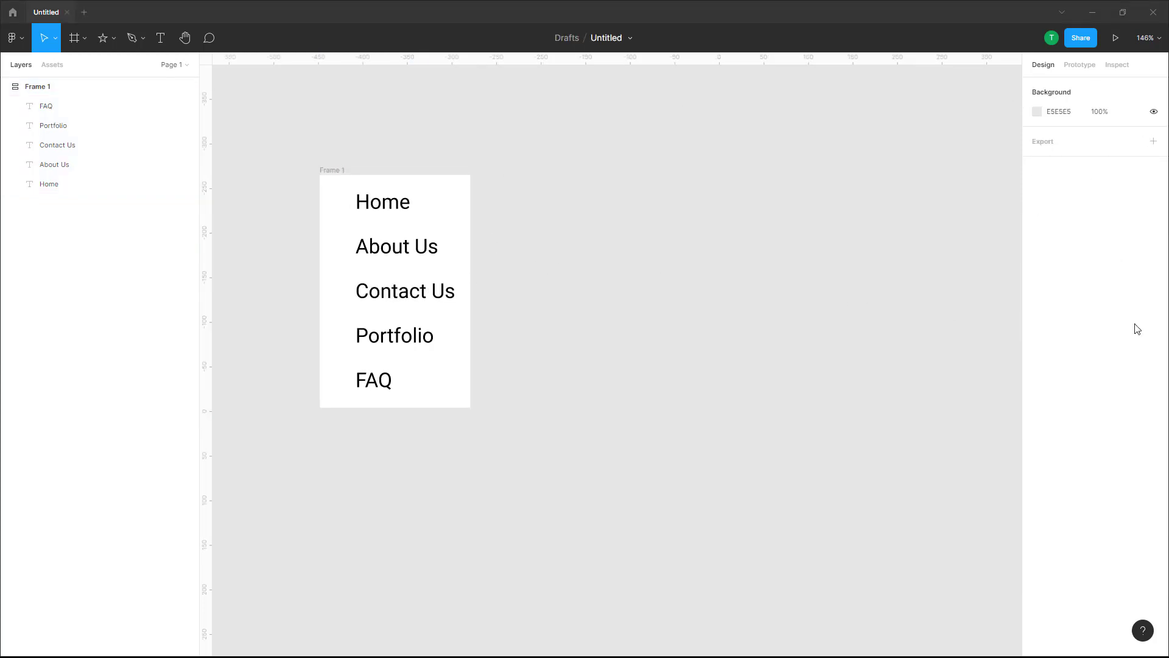
- Draw a rectangle about 340 by 118 beside the menu frame and round its corners to a radius of about 37
left_click(114, 40)
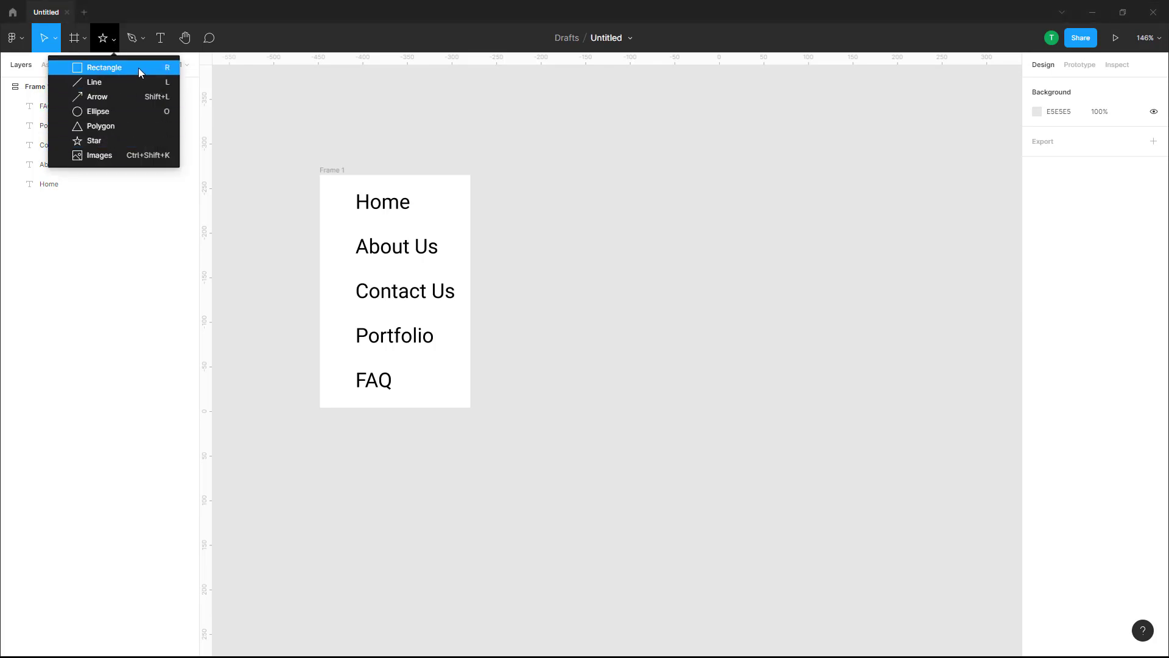
left_click(139, 69)
mouse_move(576, 214)
left_mouse_down()
mouse_move(901, 345)
mouse_move(882, 325)
left_mouse_up()
left_click_drag(584, 222, 616, 250)
left_click(934, 155)
- Change the rounded rectangle's fill from solid to a radial gradient
left_click(838, 256)
left_click(1038, 254)
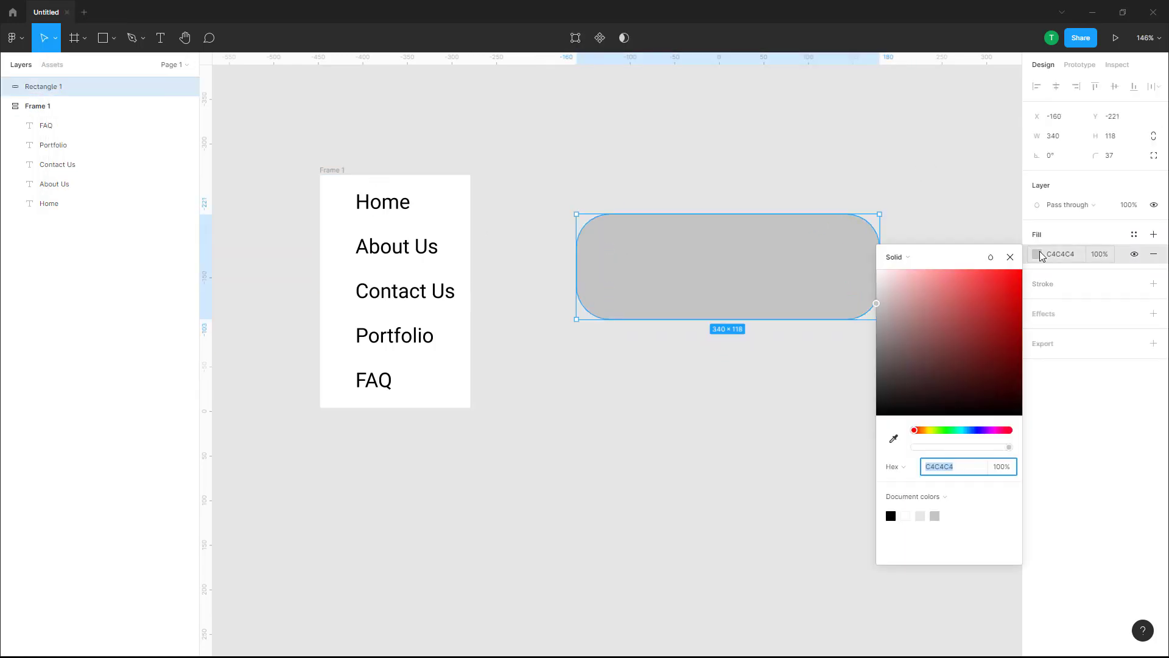
left_click(896, 257)
left_click(921, 286)
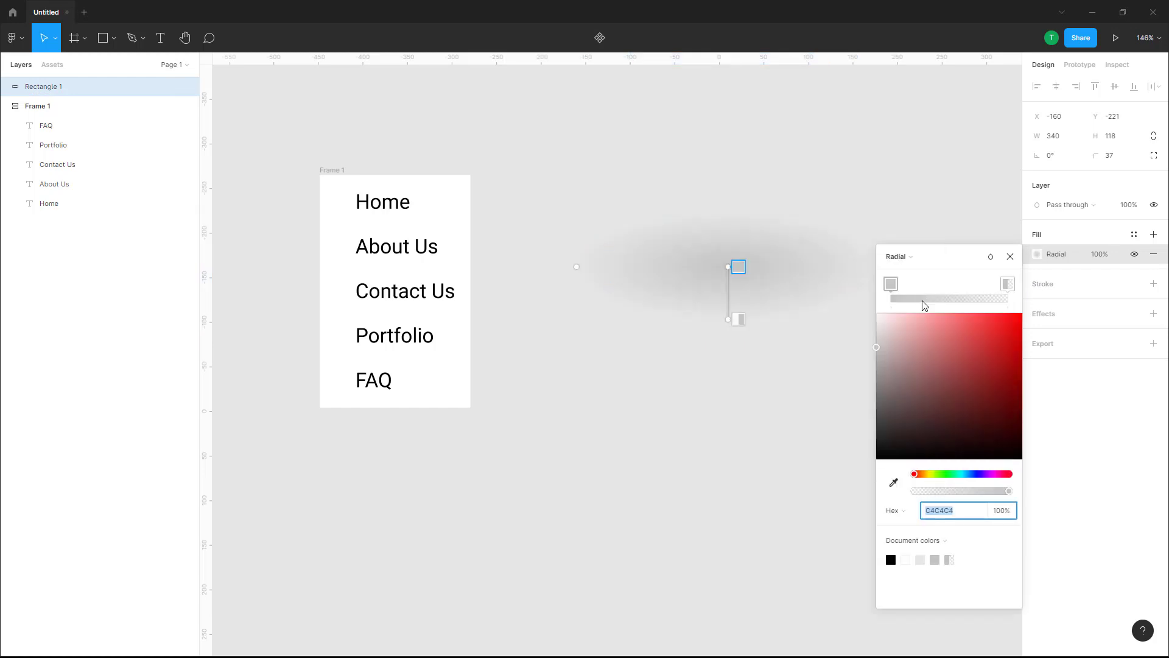
- Make the radial gradient's outer stop dark red at 100% opacity and its center stop light red FF6D6D
left_click(1009, 286)
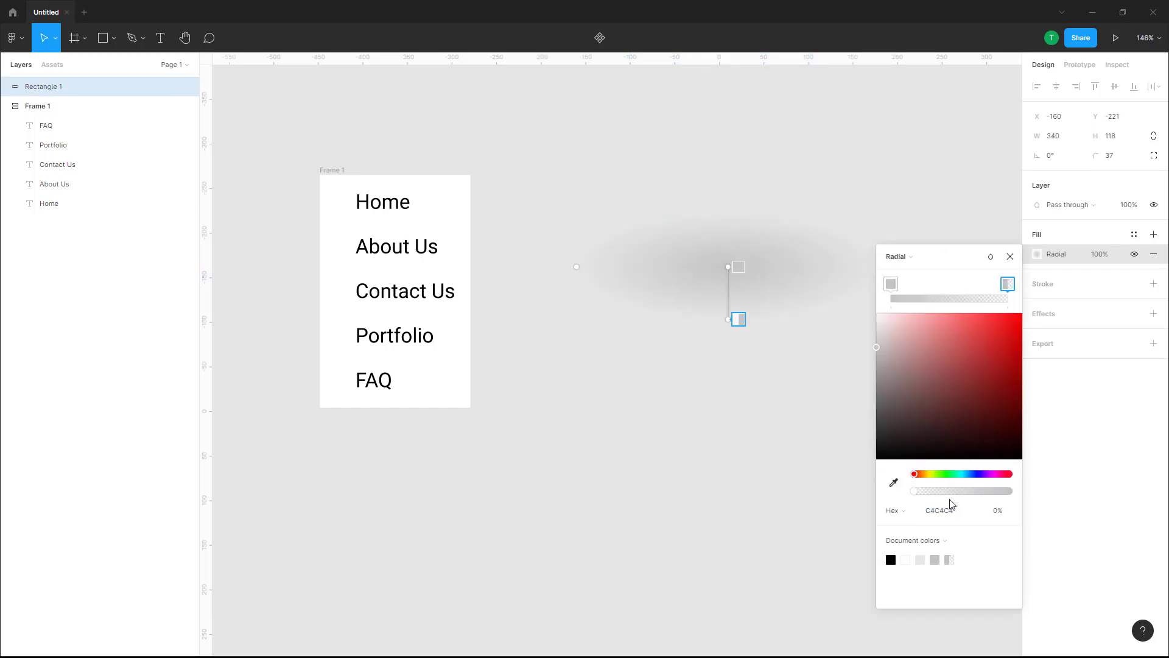
left_click_drag(958, 491, 1009, 491)
left_click(995, 359)
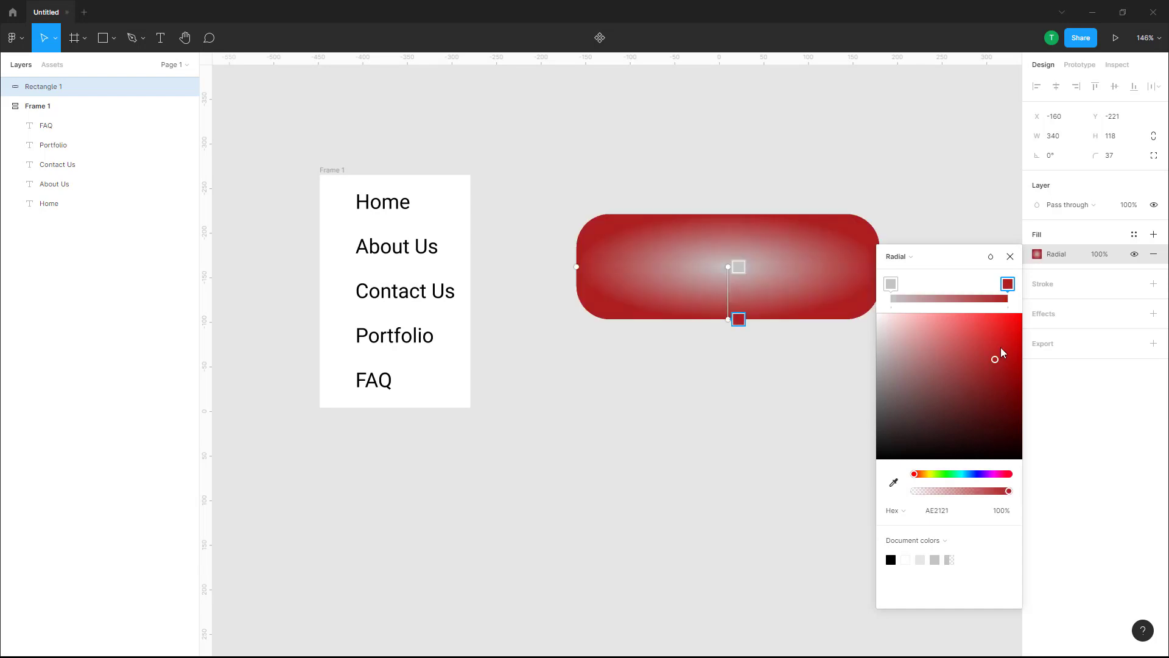
mouse_move(1004, 352)
left_mouse_down()
mouse_move(1020, 336)
mouse_move(1000, 369)
left_mouse_up()
left_click(891, 285)
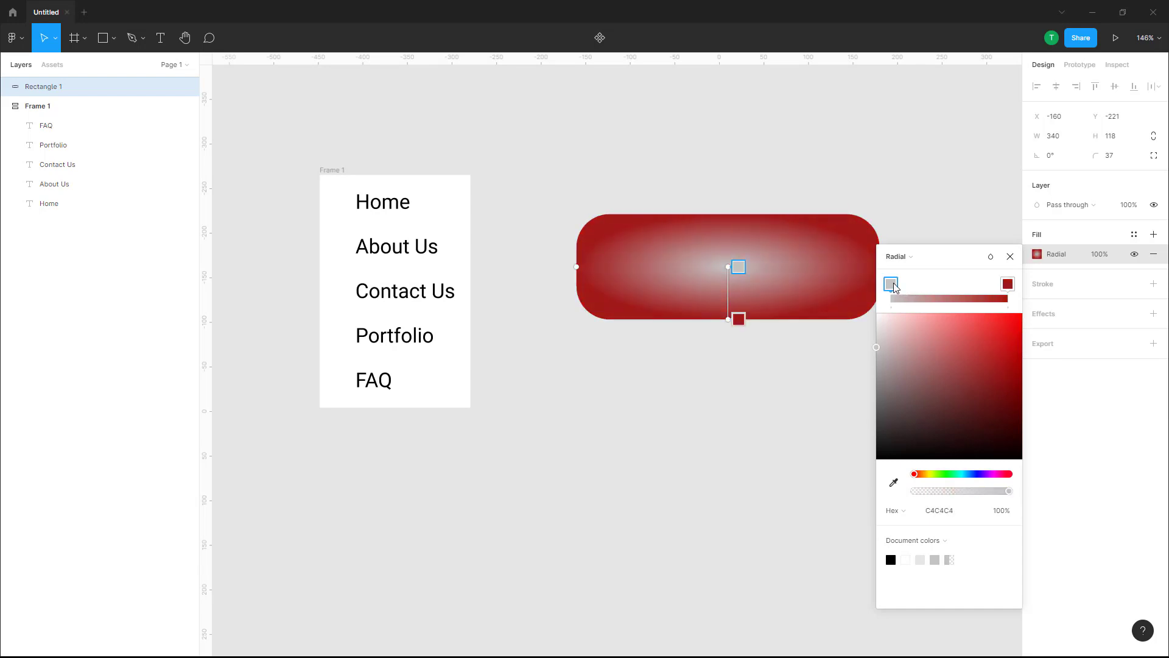
left_click_drag(918, 368, 960, 313)
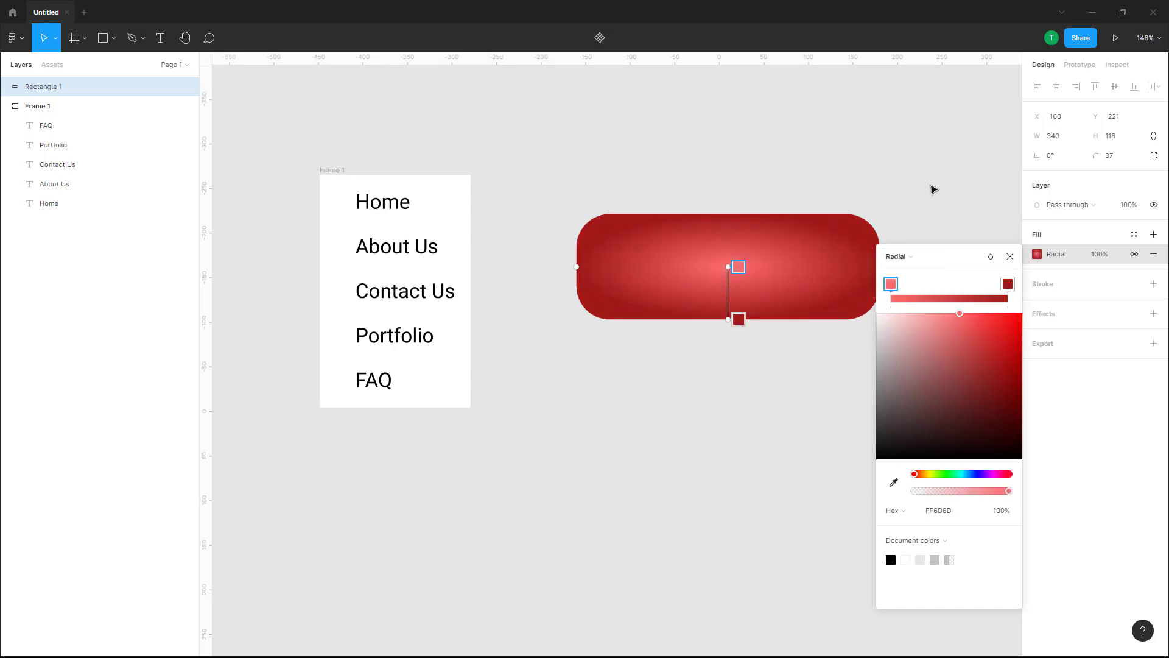
- Move the rounded rectangle closer to the menu frame, to about X -213, Y -194
left_click(1011, 257)
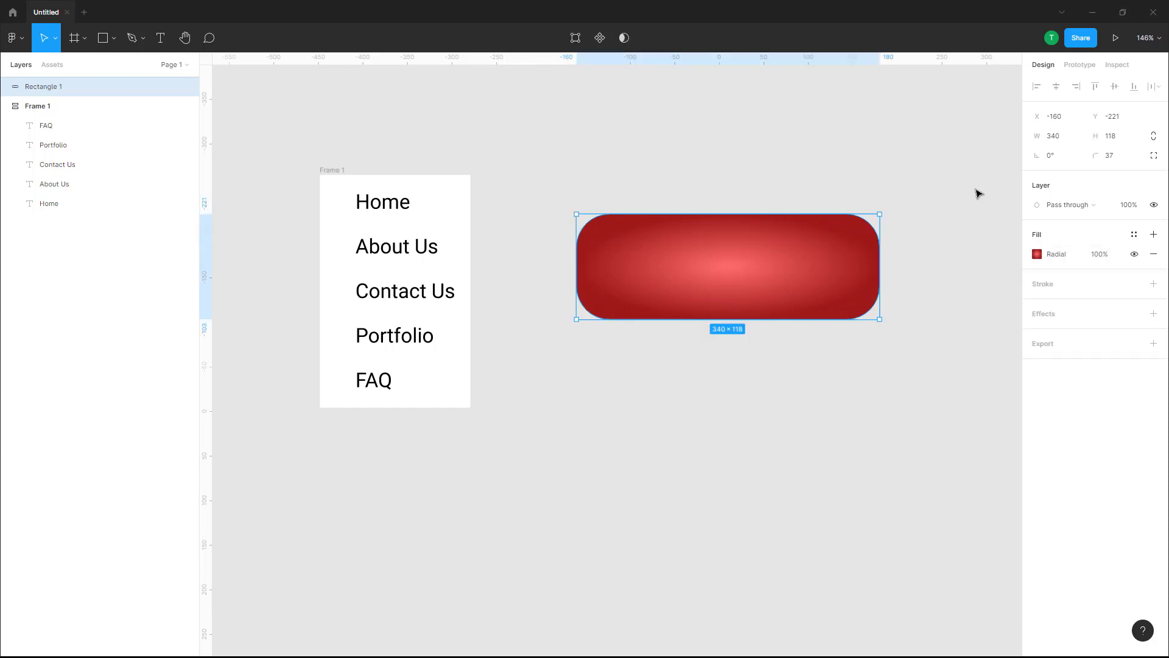
left_click(978, 190)
left_click_drag(720, 270, 673, 294)
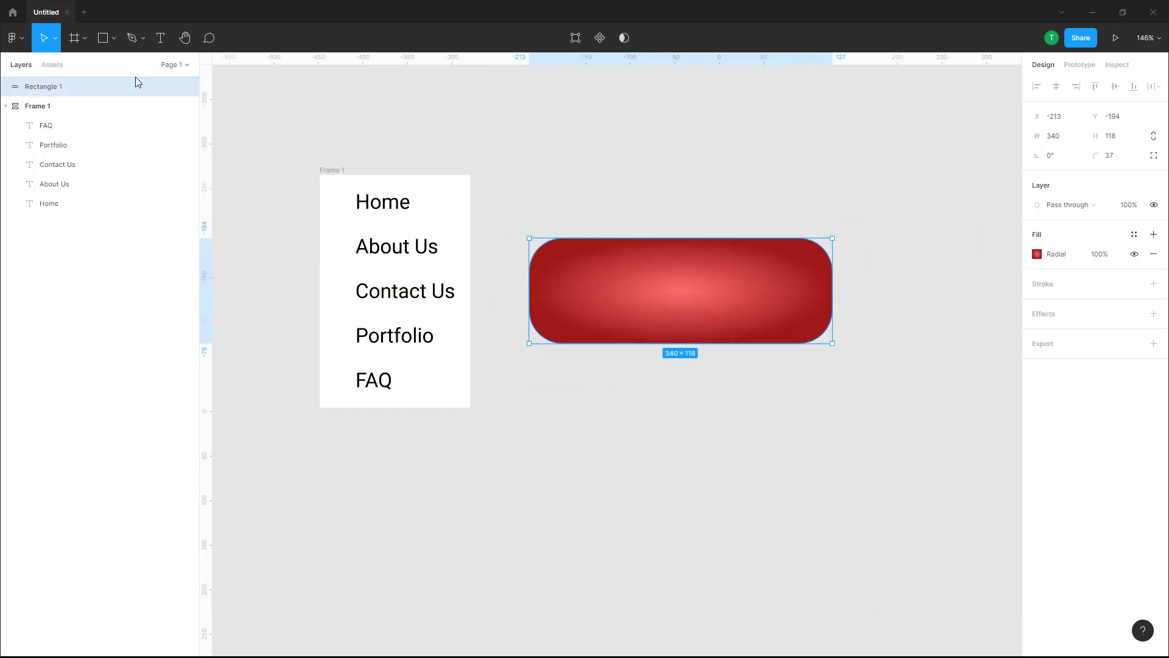
- Add the text HOME in the middle of the red rounded rectangle and color it white FFFFFF
left_click(161, 38)
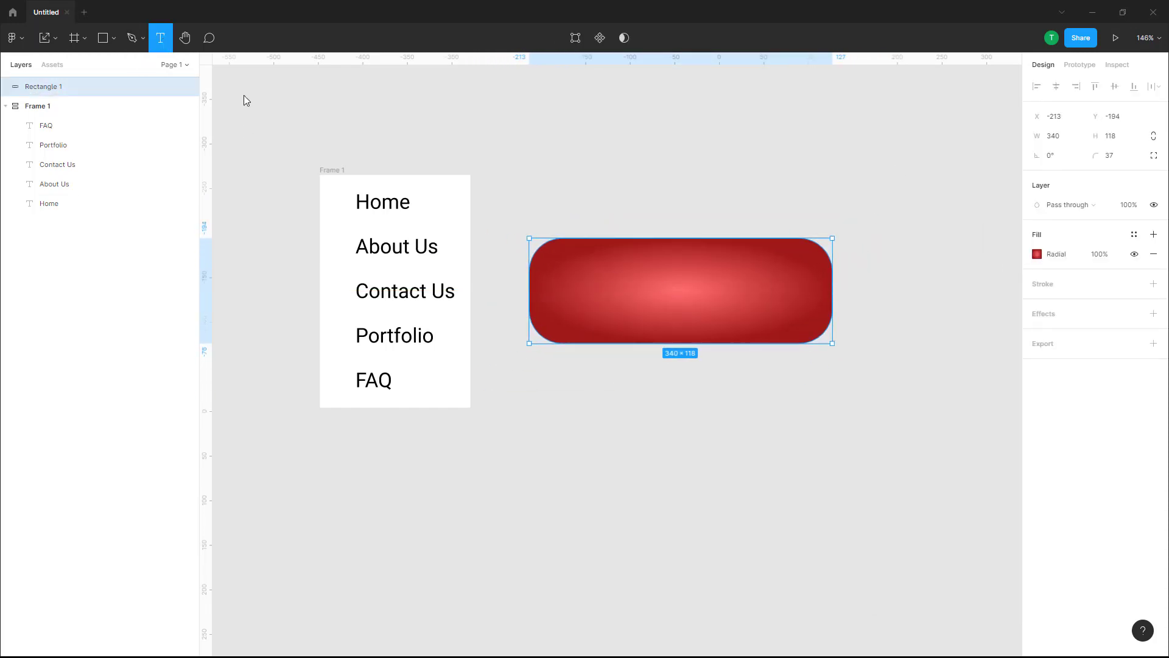
left_click(657, 287)
type("HOME")
key("ctrl+a")
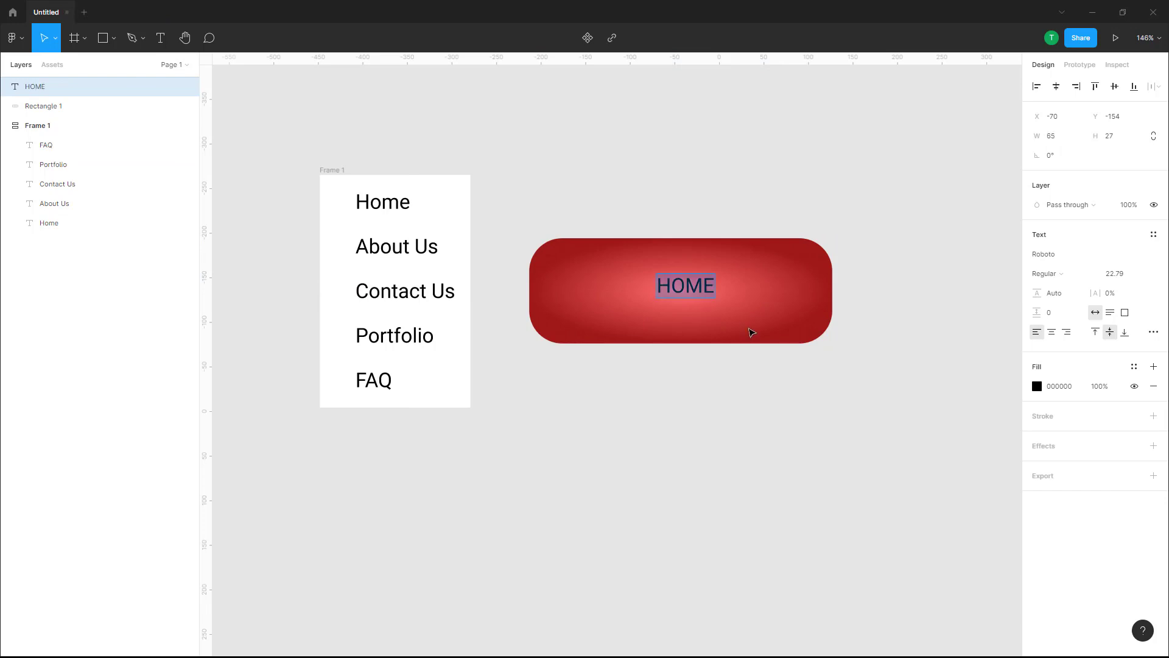
left_click(1036, 386)
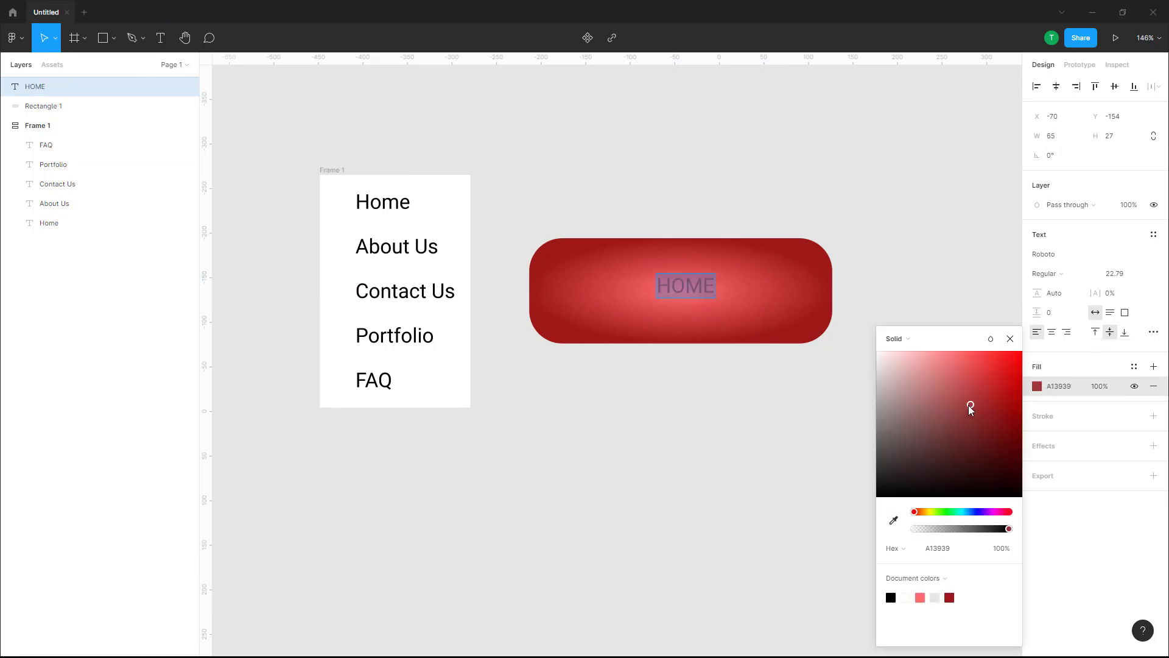
left_click_drag(971, 410, 796, 326)
key("Escape")
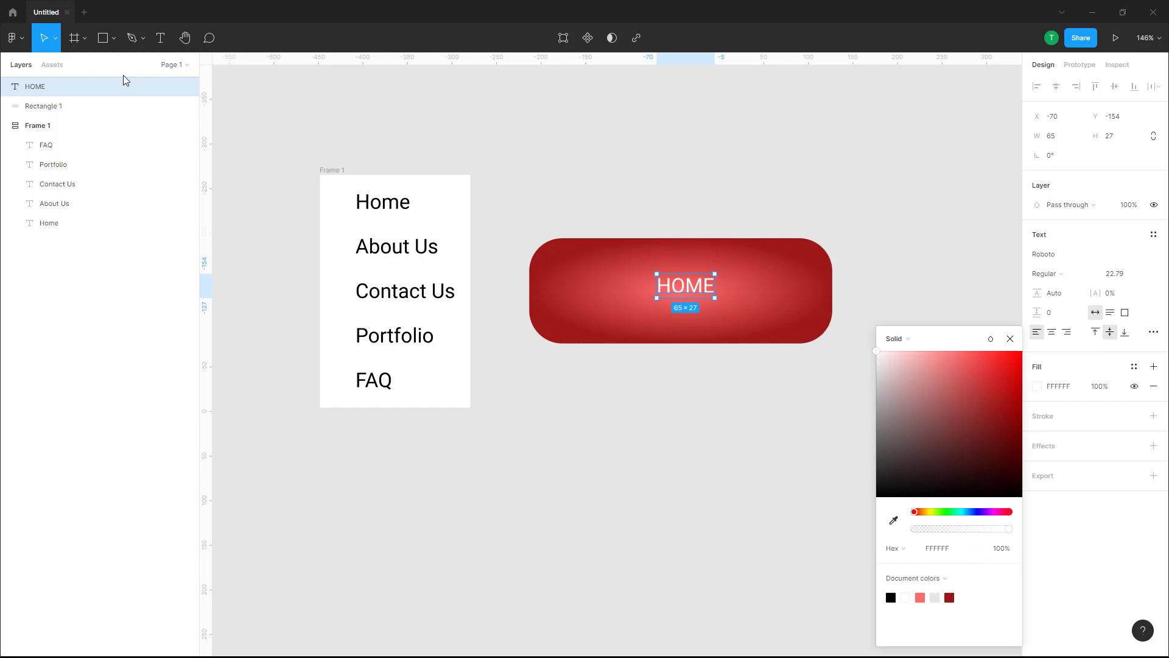
- Scale the HOME text up proportionally to a font size of about 53, centered on the red rectangle
left_click(56, 38)
left_click(61, 83)
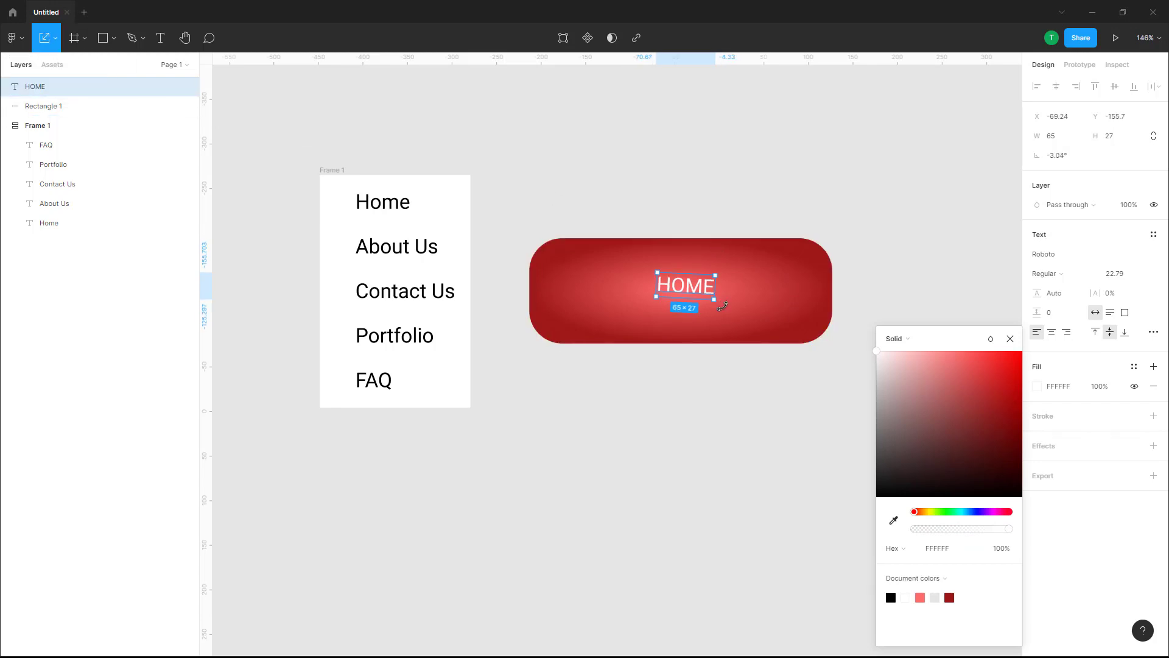
mouse_move(715, 298)
left_mouse_down()
mouse_move(766, 330)
mouse_move(714, 300)
left_mouse_up()
left_click(906, 173)
- Shift the HOME text and rounded rectangle together slightly away from the menu frame and combine them with auto layout
left_click_drag(904, 168, 659, 400)
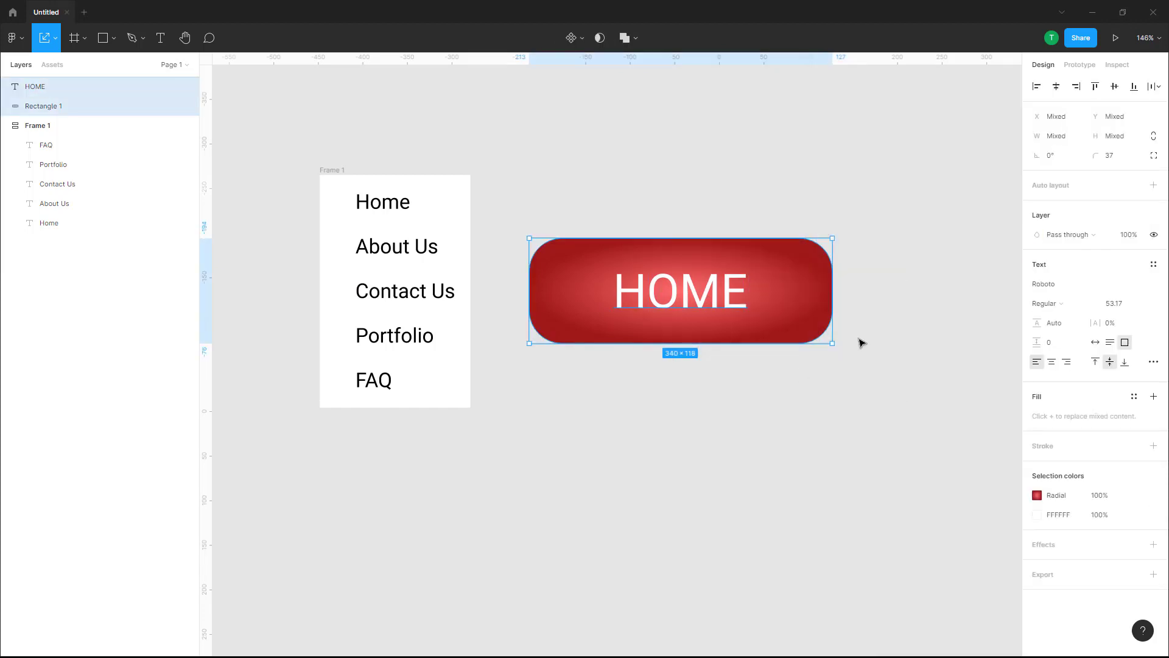
mouse_move(802, 289)
left_mouse_down()
mouse_move(797, 237)
mouse_move(808, 294)
left_mouse_up()
left_click_drag(904, 200, 523, 397)
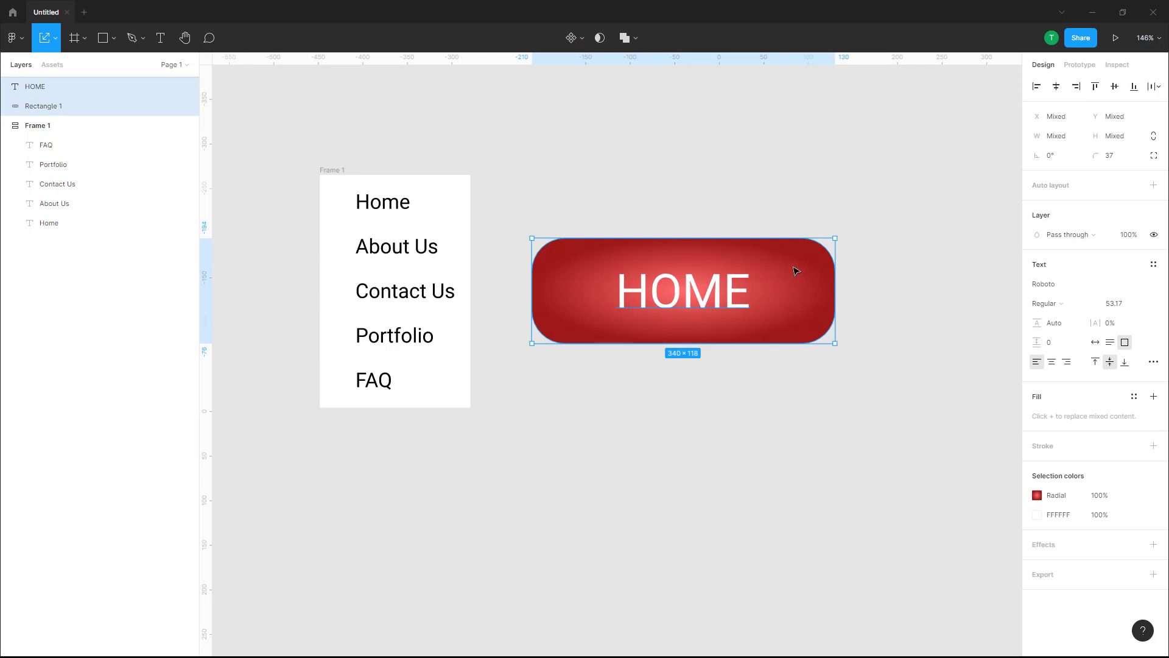
key("shift+a")
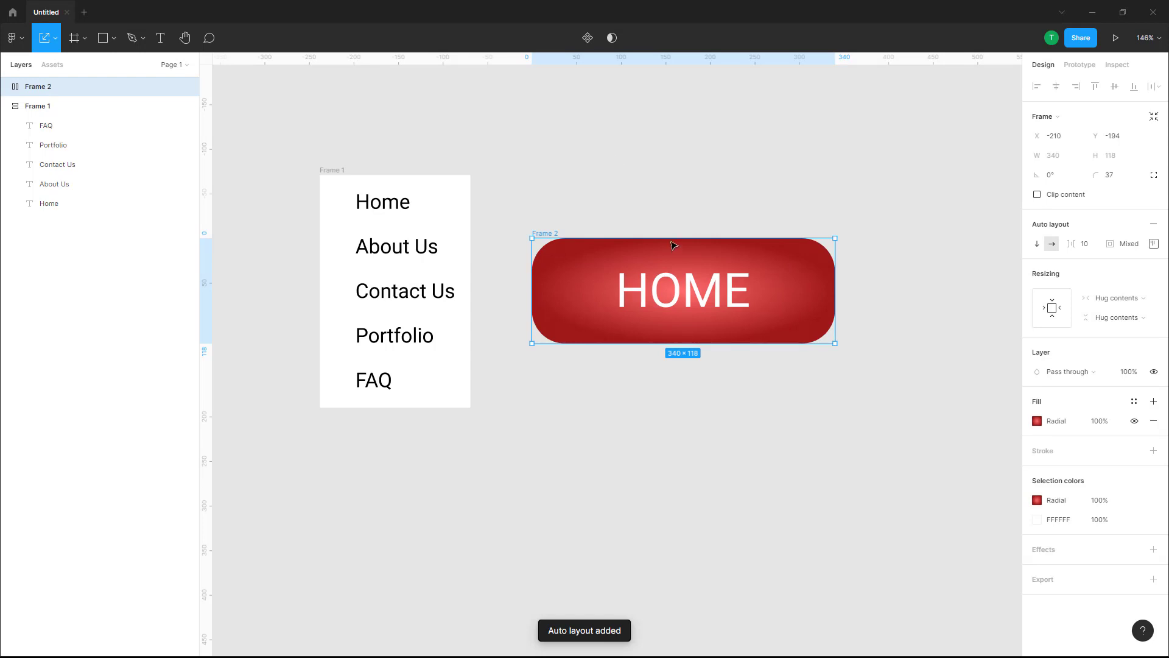
left_click(697, 182)
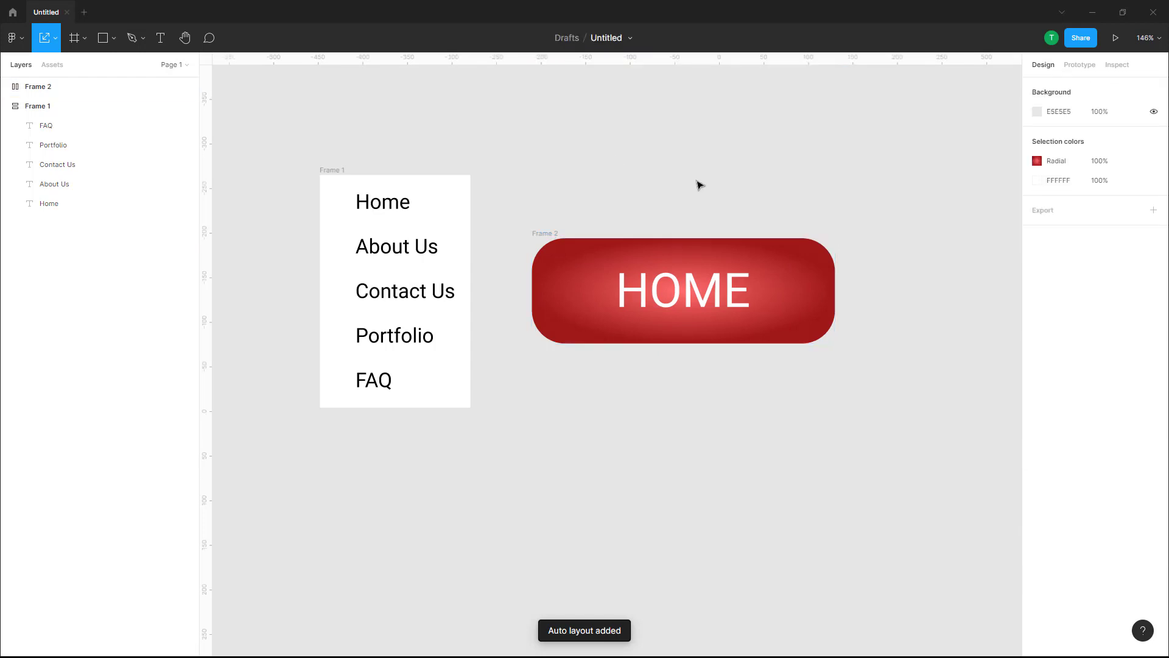
- Change the red button's label to ABOUT US
left_click(670, 296)
double_click(692, 297)
type("ABOUT US")
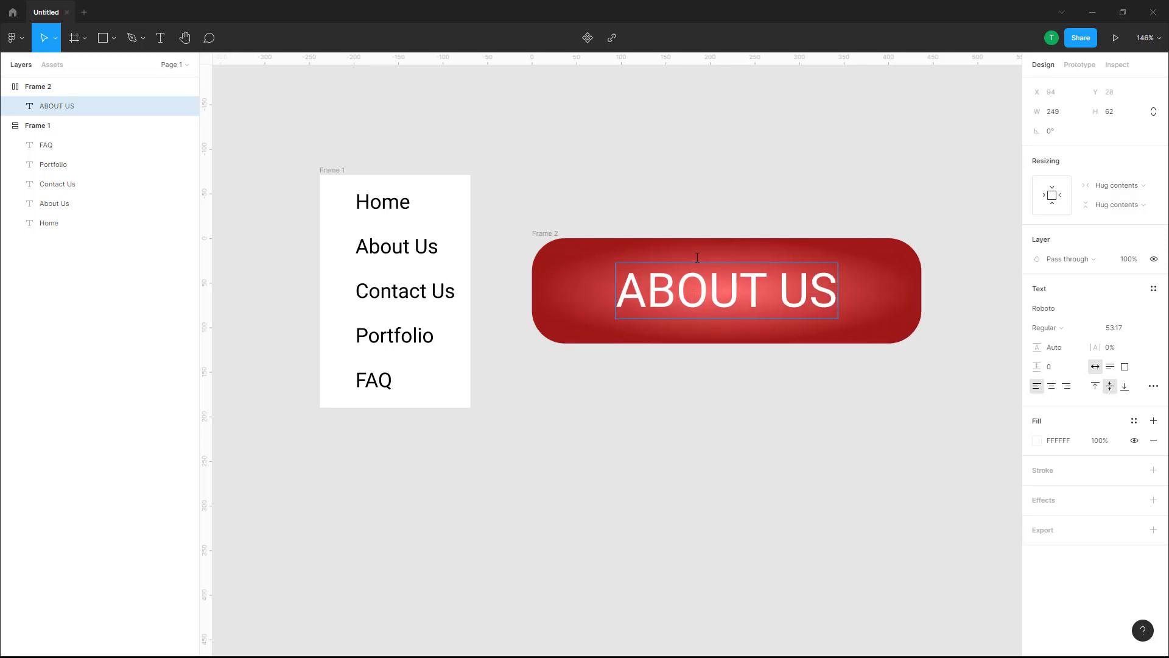
key("Escape")
left_click(840, 191)
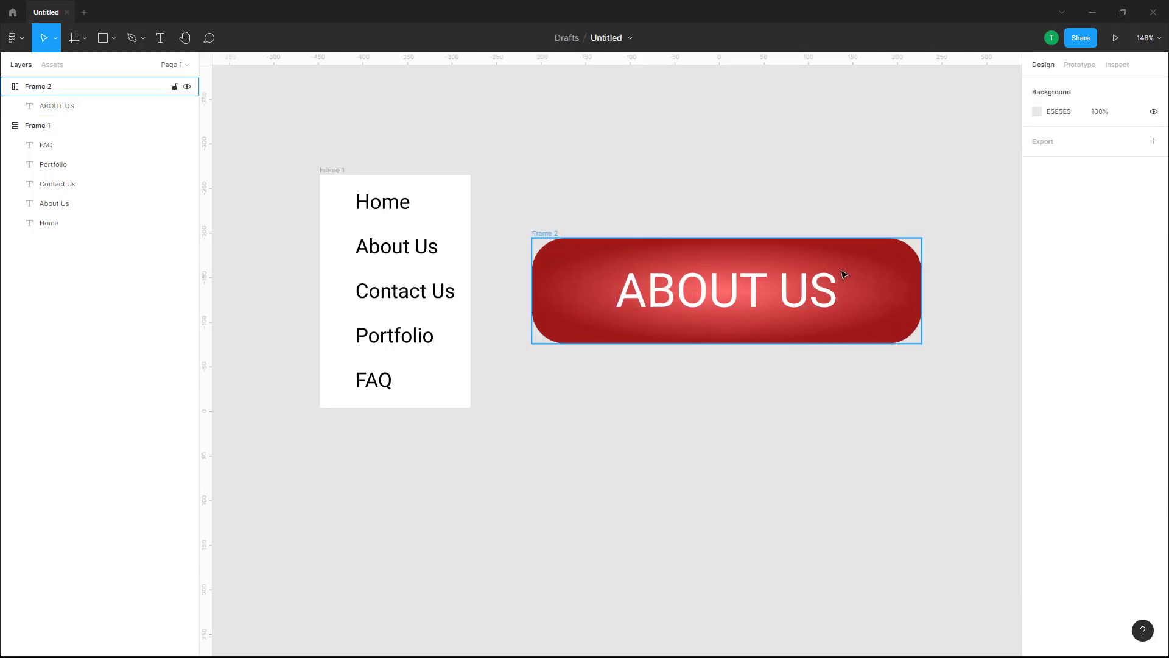
- Duplicate the ABOUT US button frame beside the original and change the copy's label to HOME
scroll(845, 275, "down", 5)
left_click(823, 287)
left_click(923, 216)
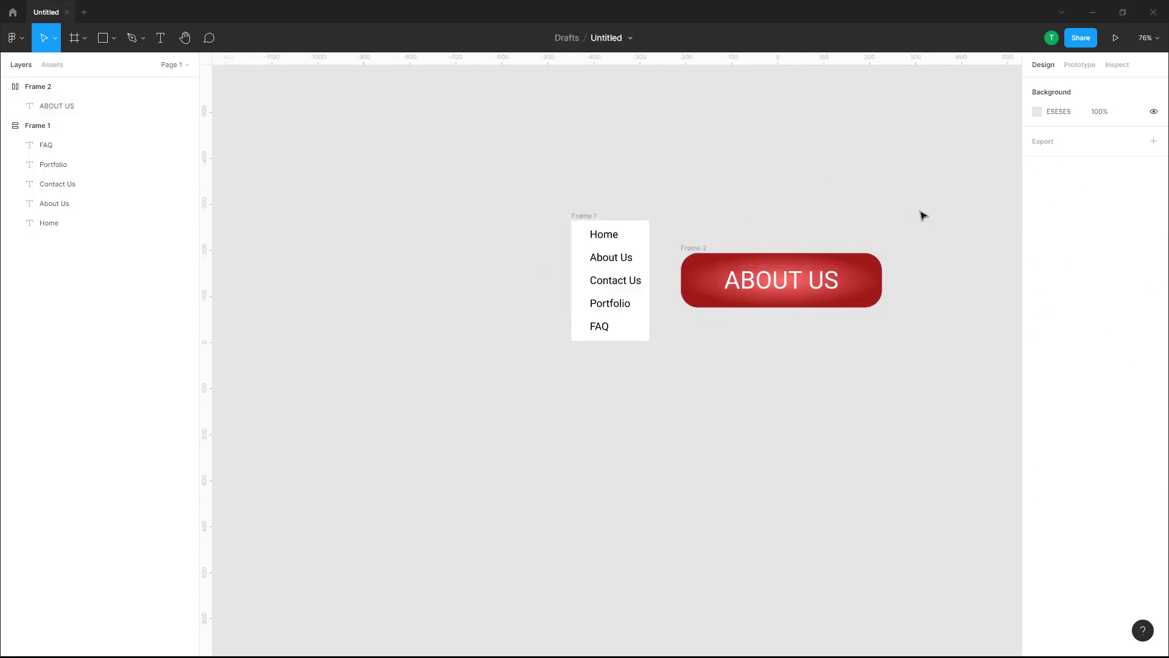
left_click(696, 249)
key("ctrl+v")
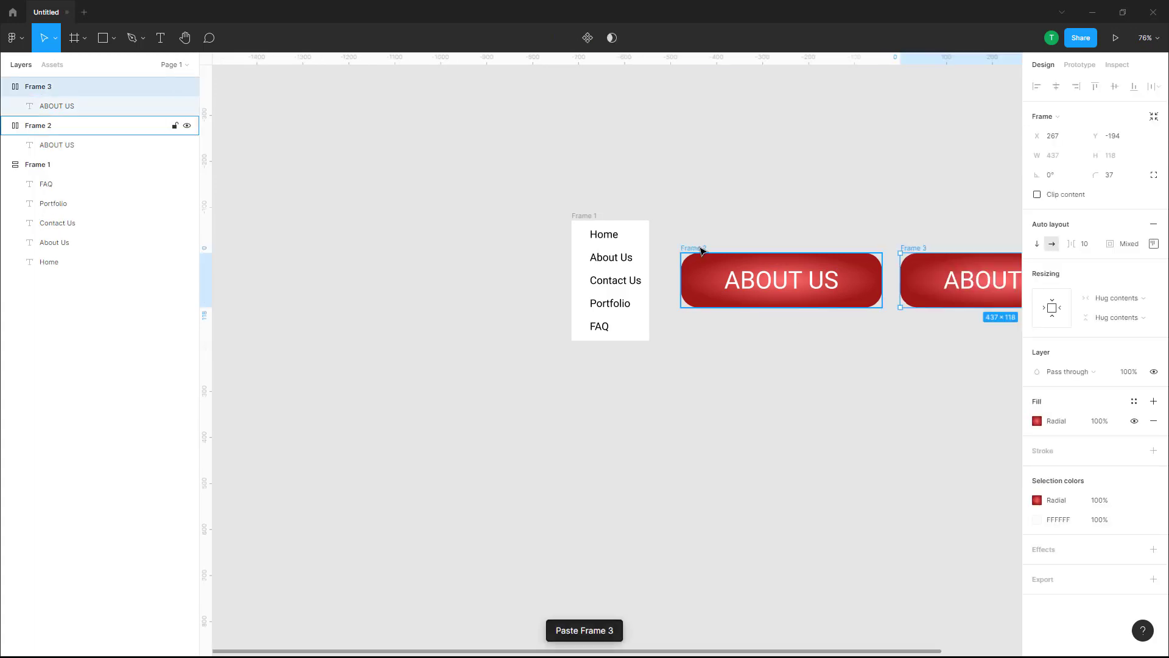
scroll(587, 651, "right", 5)
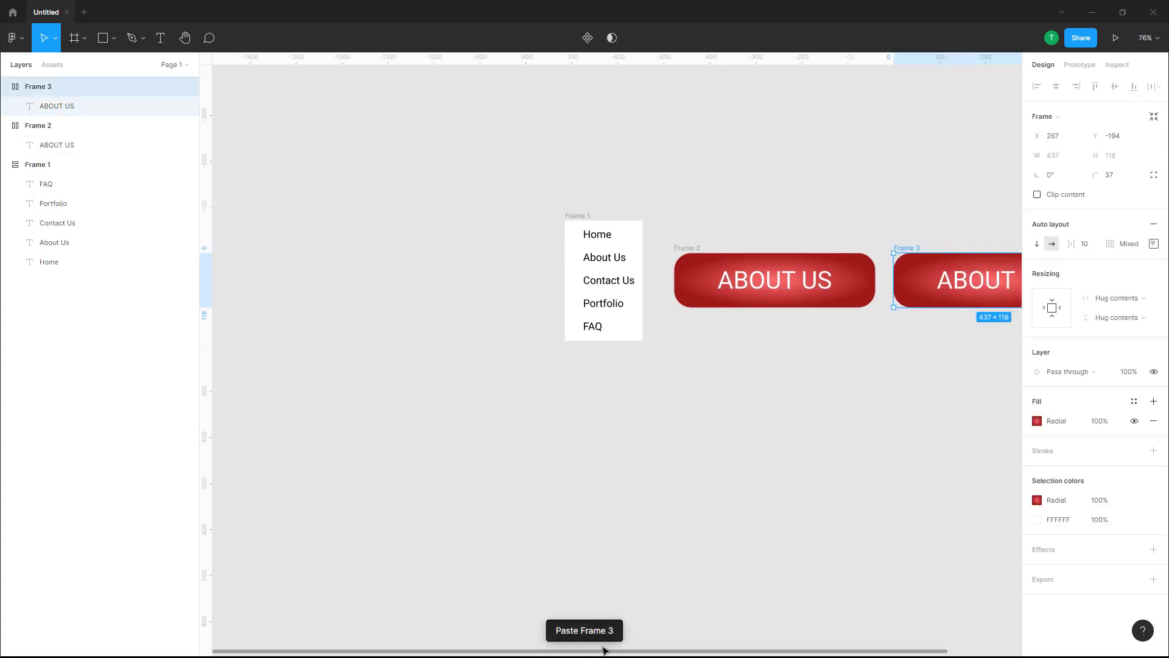
double_click(737, 279)
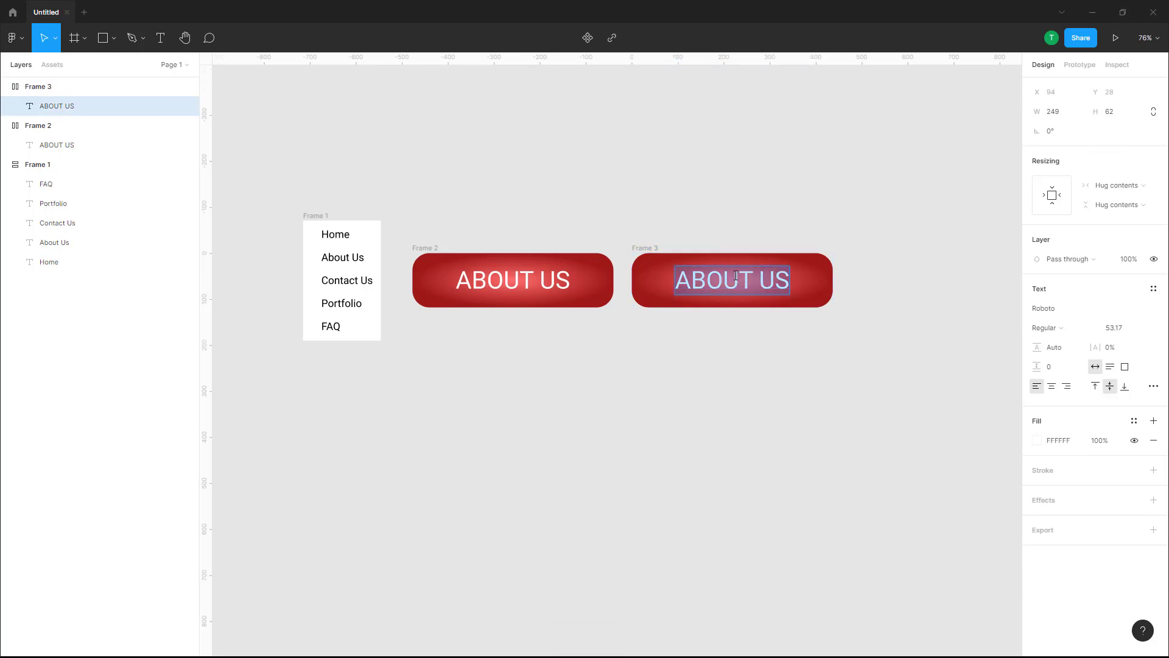
type("HOME")
left_click(672, 186)
- Duplicate the HOME button frame and change the new copy's label to FAQ
left_click(649, 248)
key("ctrl+c")
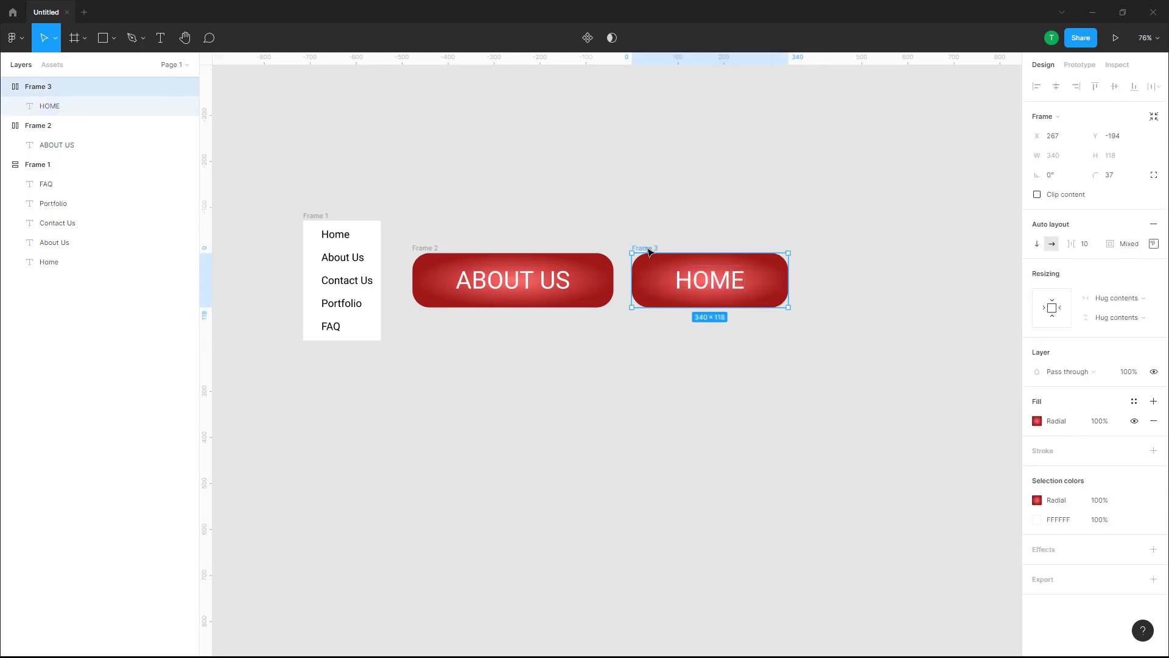
key("ctrl+v")
left_click(868, 285)
double_click(884, 288)
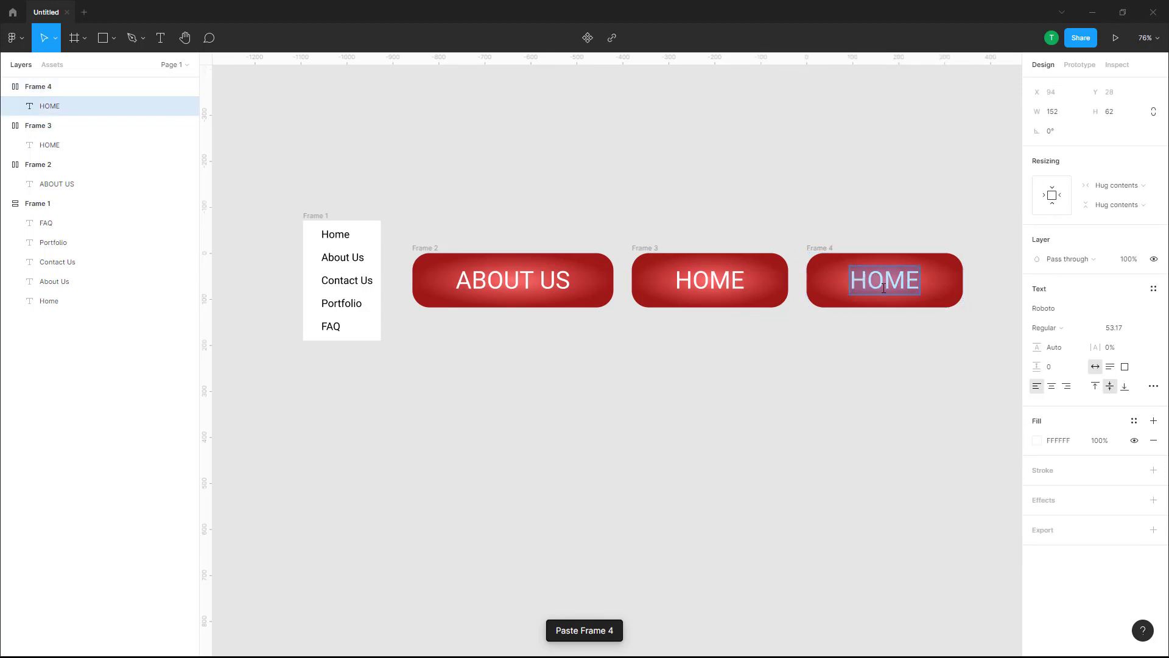
type("FAQ")
key("Escape")
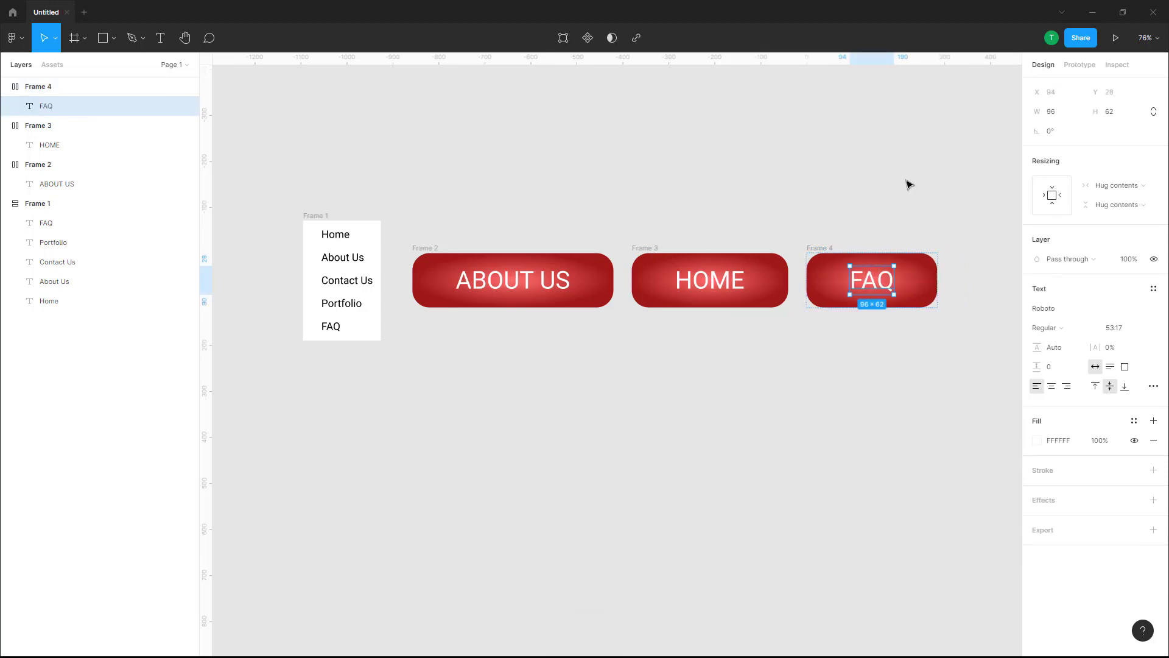
left_click(908, 184)
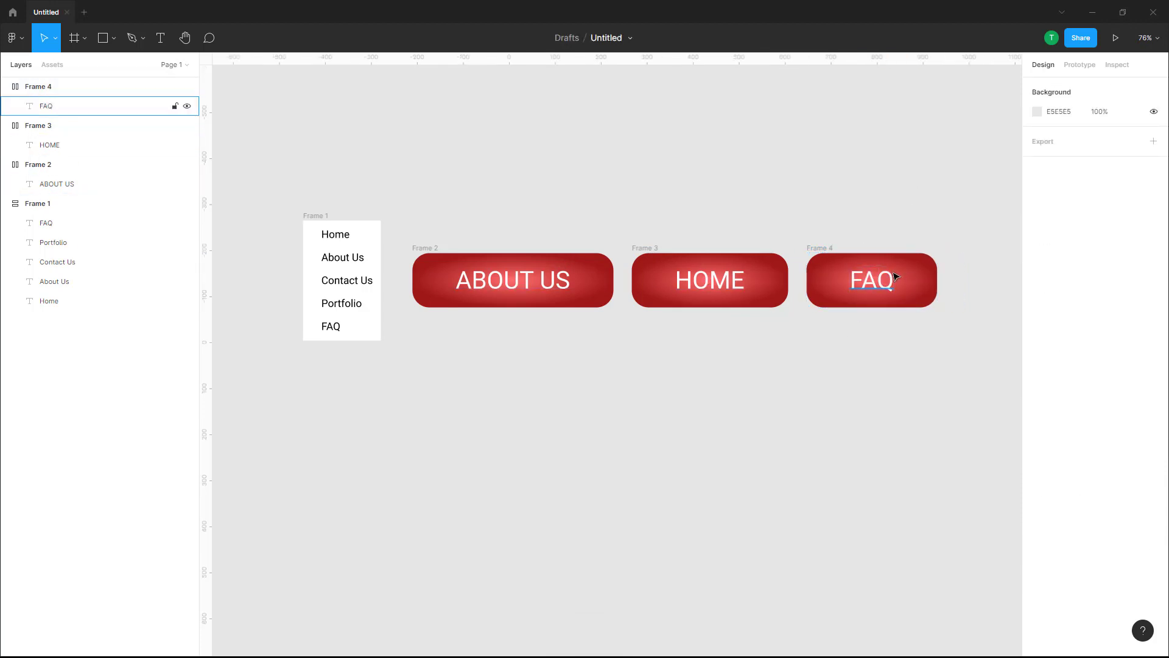